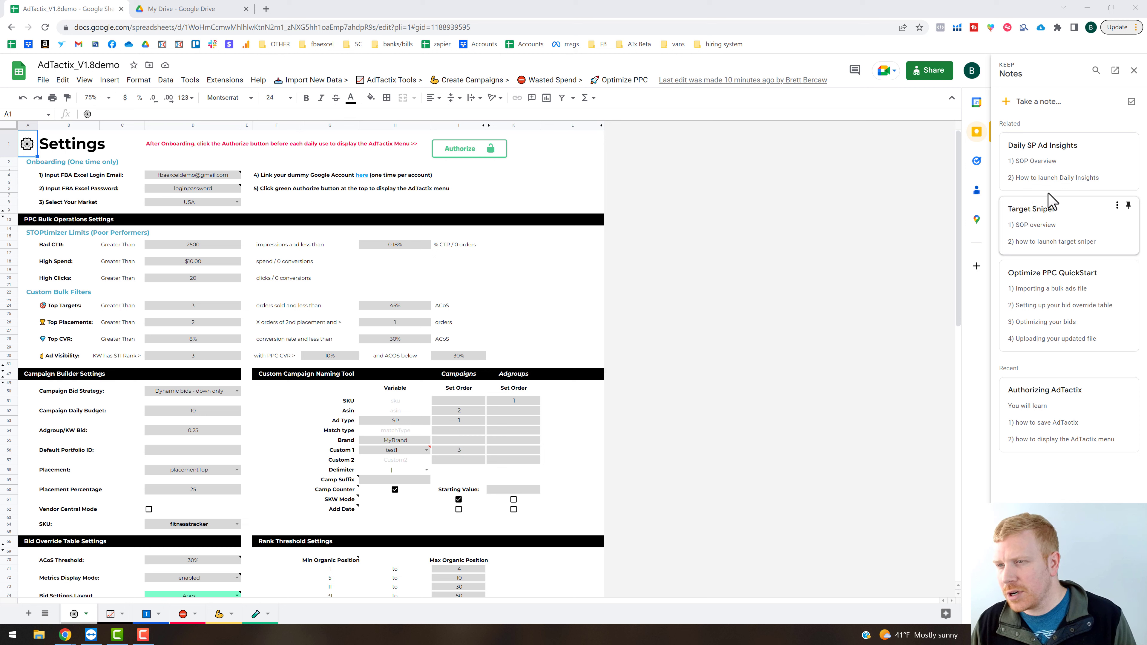
Open the Running Daily Insights help guide from the Daily Insights tools in Labs.
left_click(623, 85)
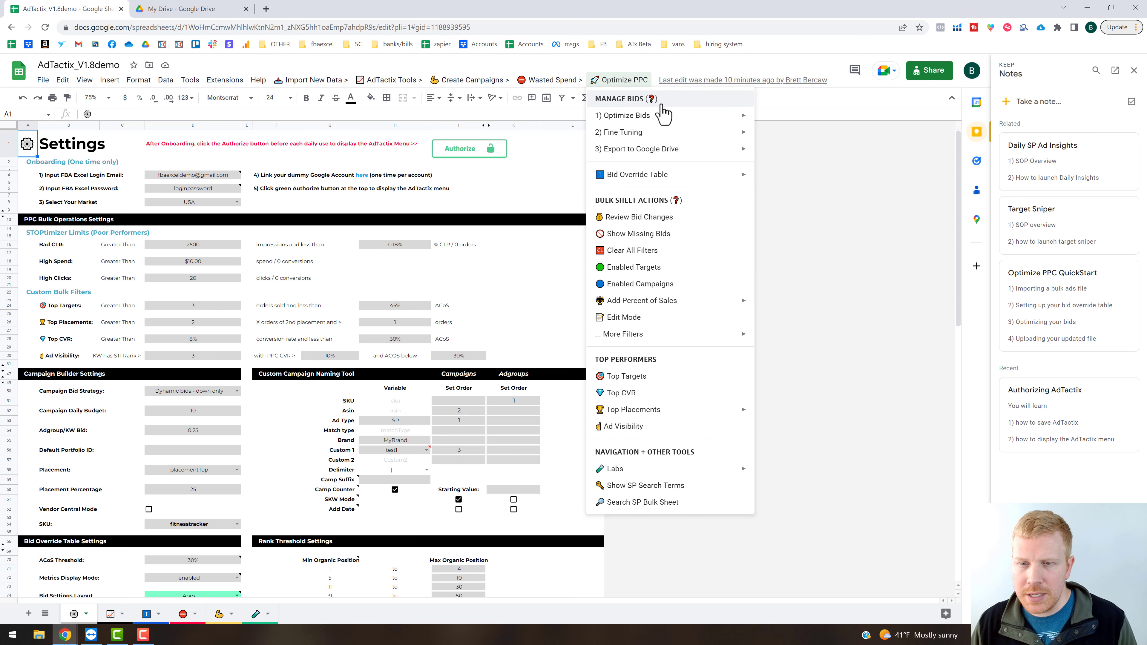
mouse_move(648, 475)
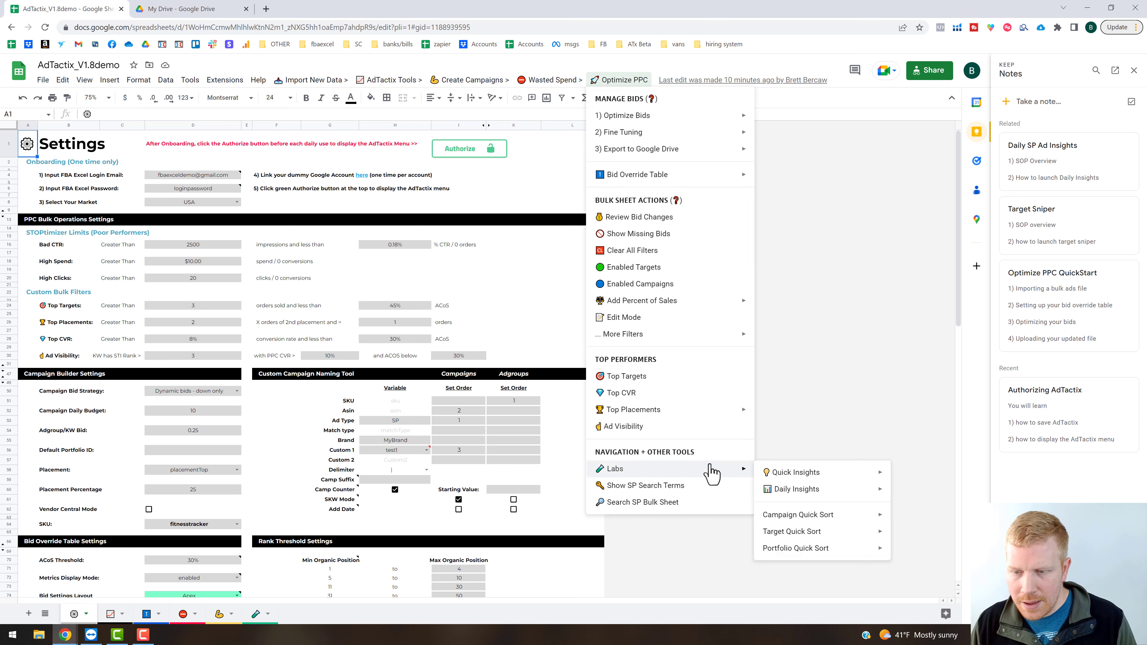
mouse_move(796, 495)
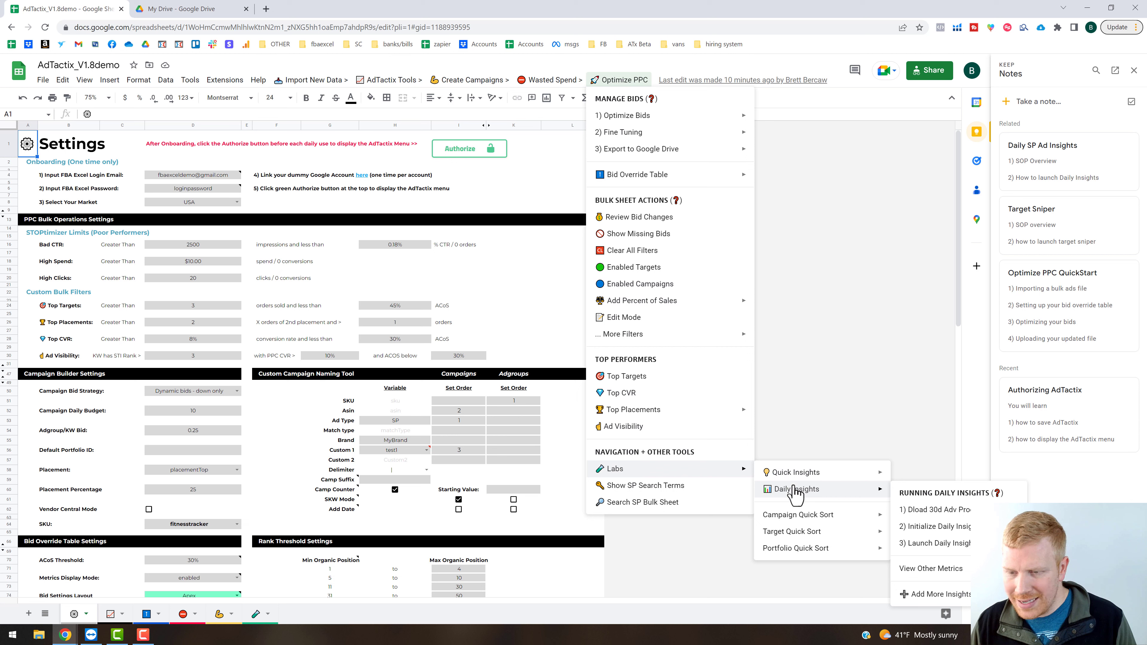
left_click(941, 500)
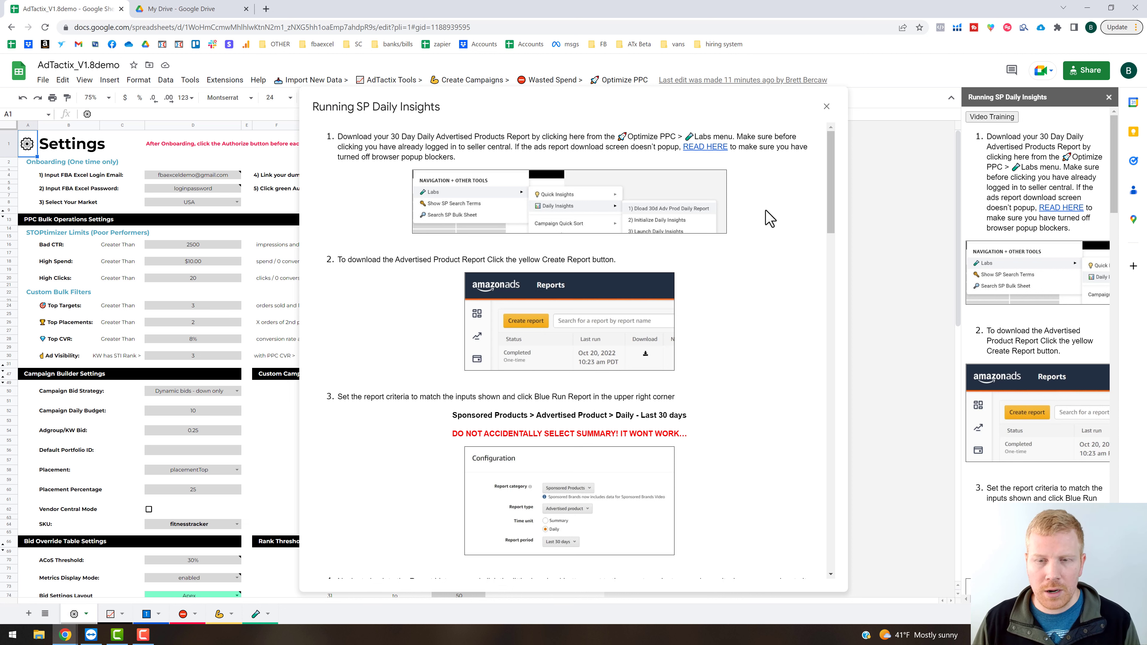
Read the guide's steps for creating, downloading and importing the 30-day daily advertised product report, and close it.
scroll(754, 244, "down", 1)
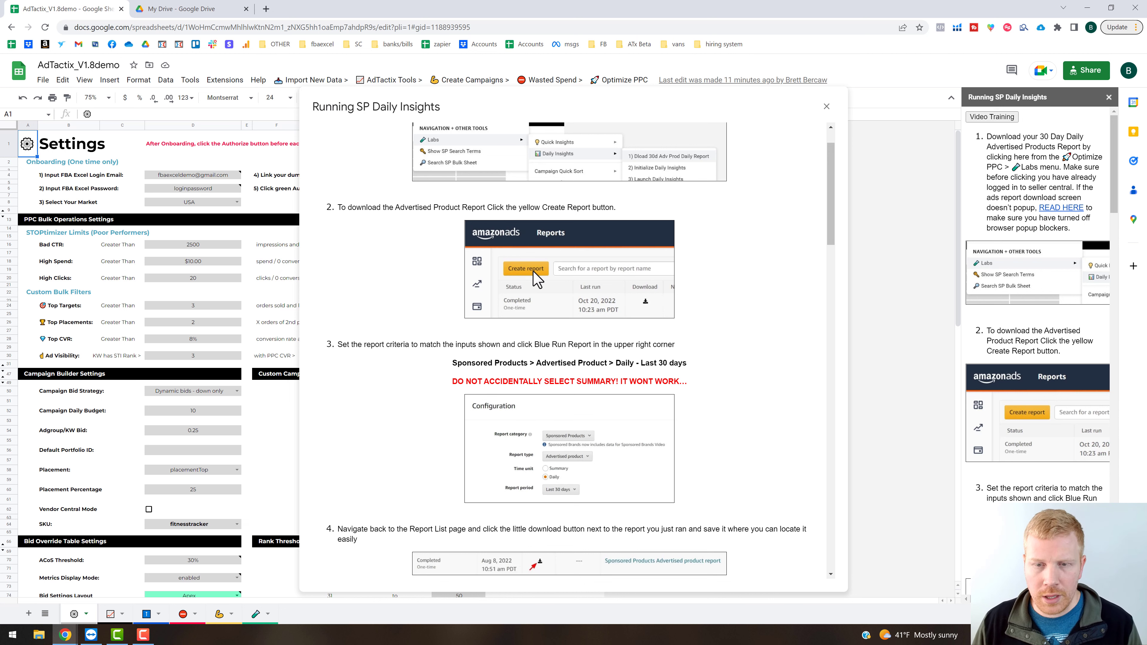
scroll(427, 337, "down", 1)
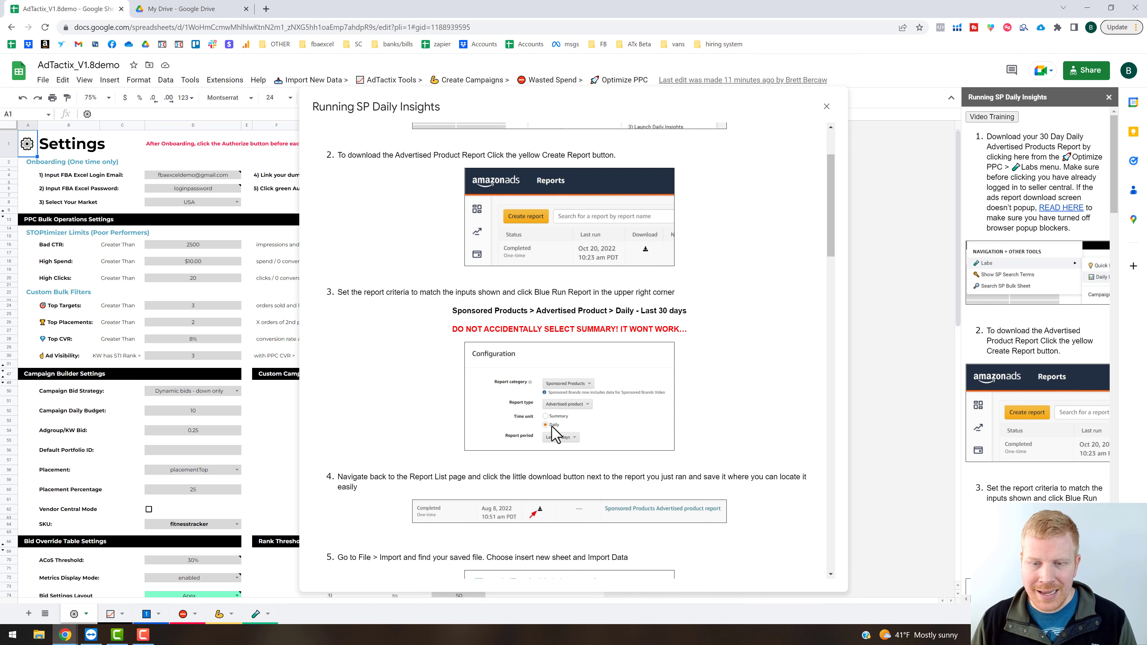
scroll(718, 344, "down", 4)
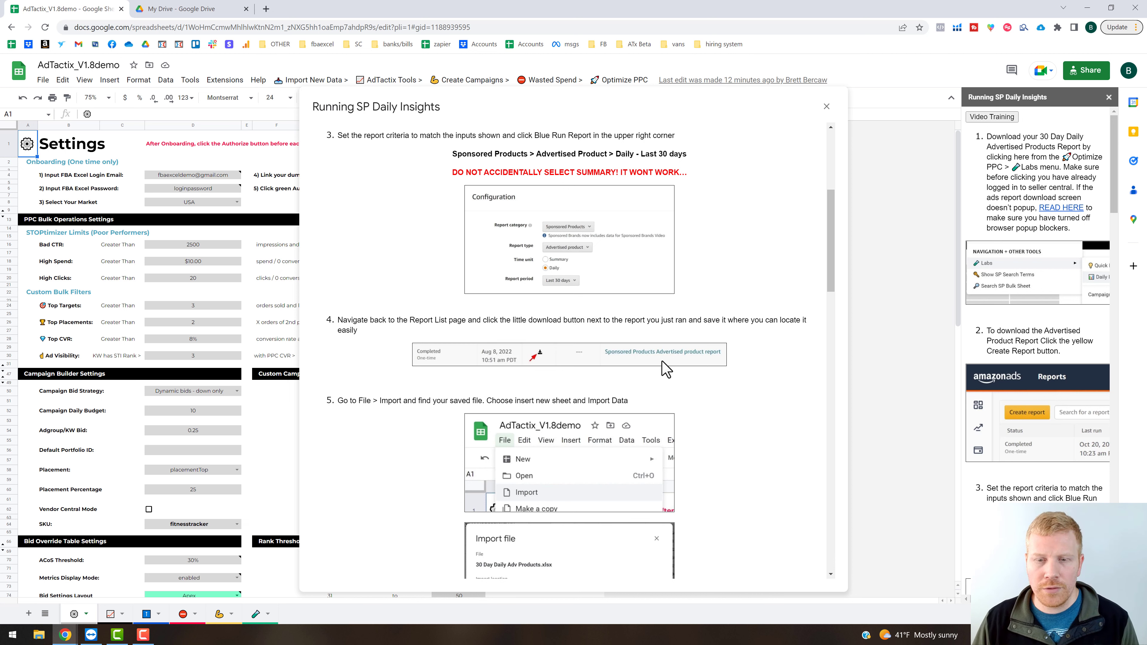
scroll(650, 394, "down", 1)
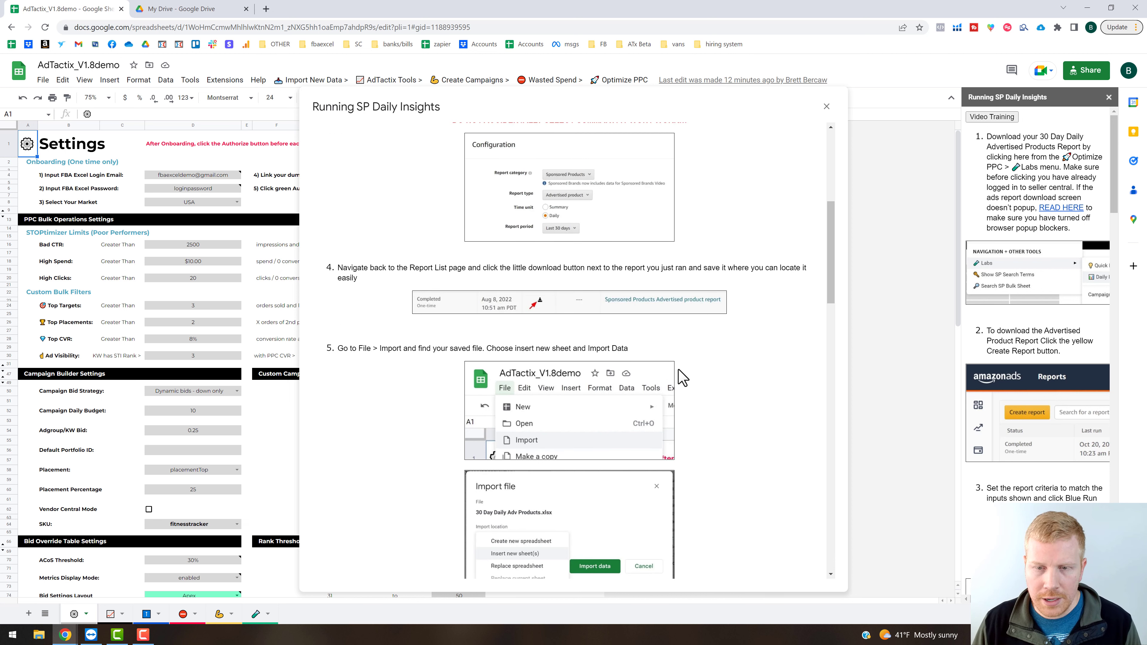
scroll(568, 411, "down", 1)
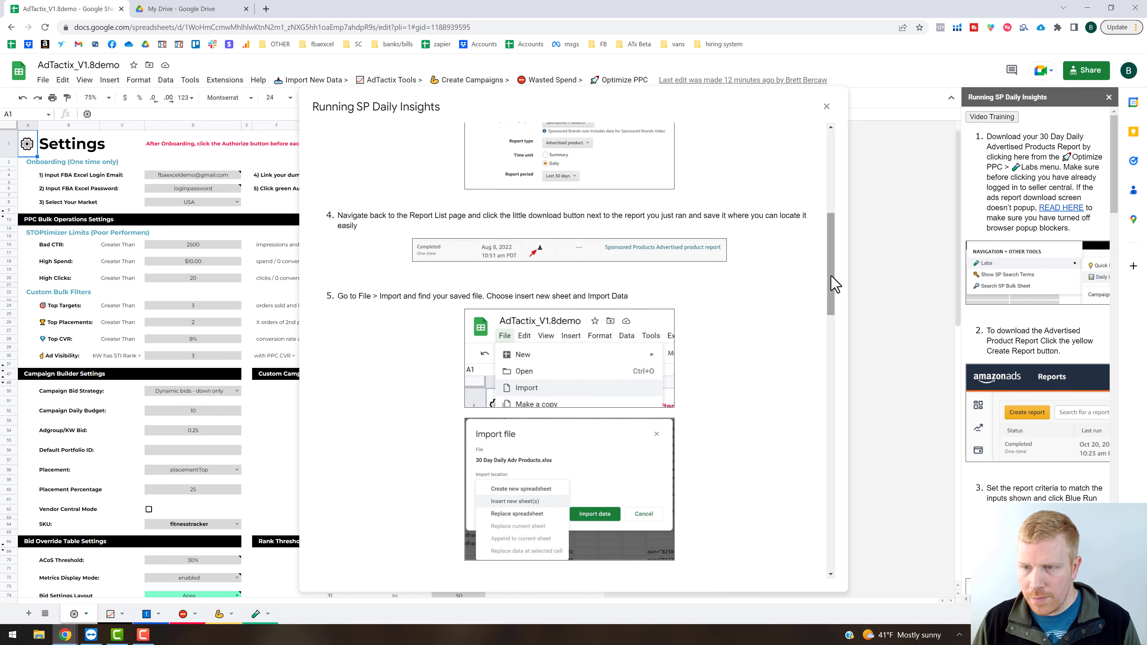
scroll(836, 188, "up", 2)
scroll(835, 184, "up", 8)
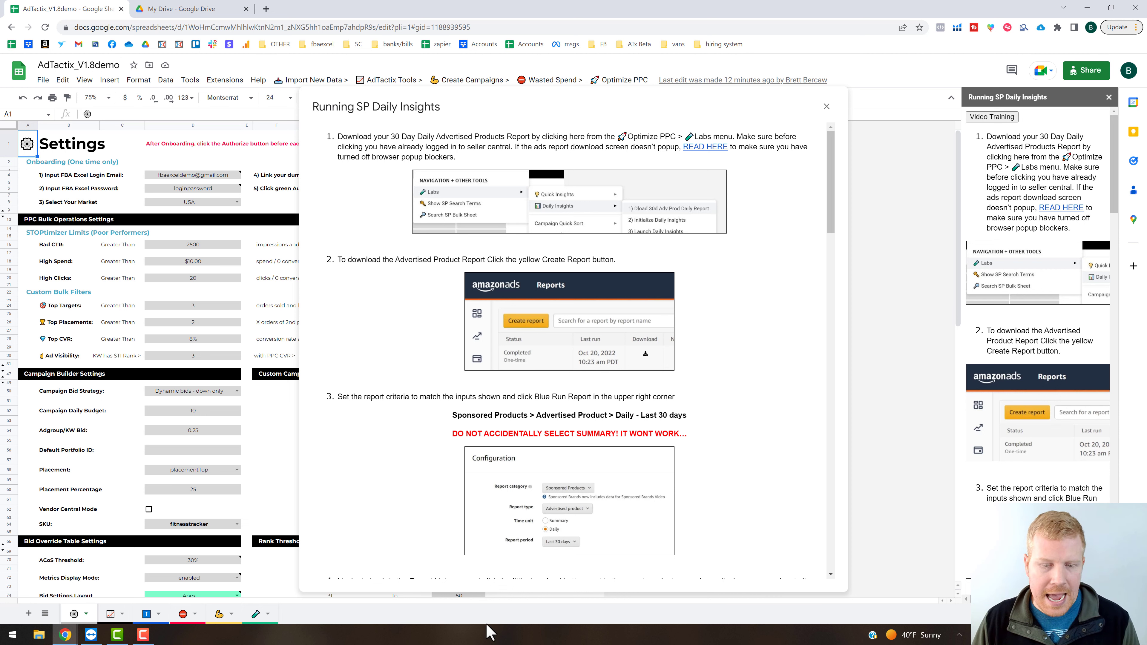
left_click(826, 108)
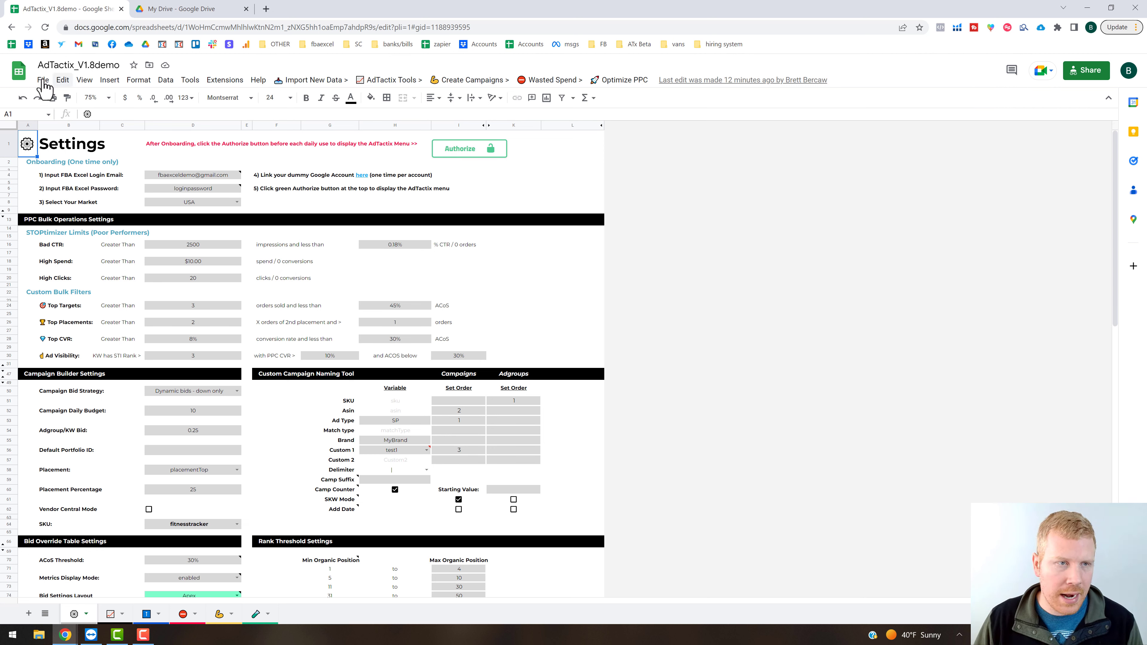
Import Test Bulk File.xlsx from the TACTIX TEST FILES folder in My Drive as new sheets.
left_click(315, 80)
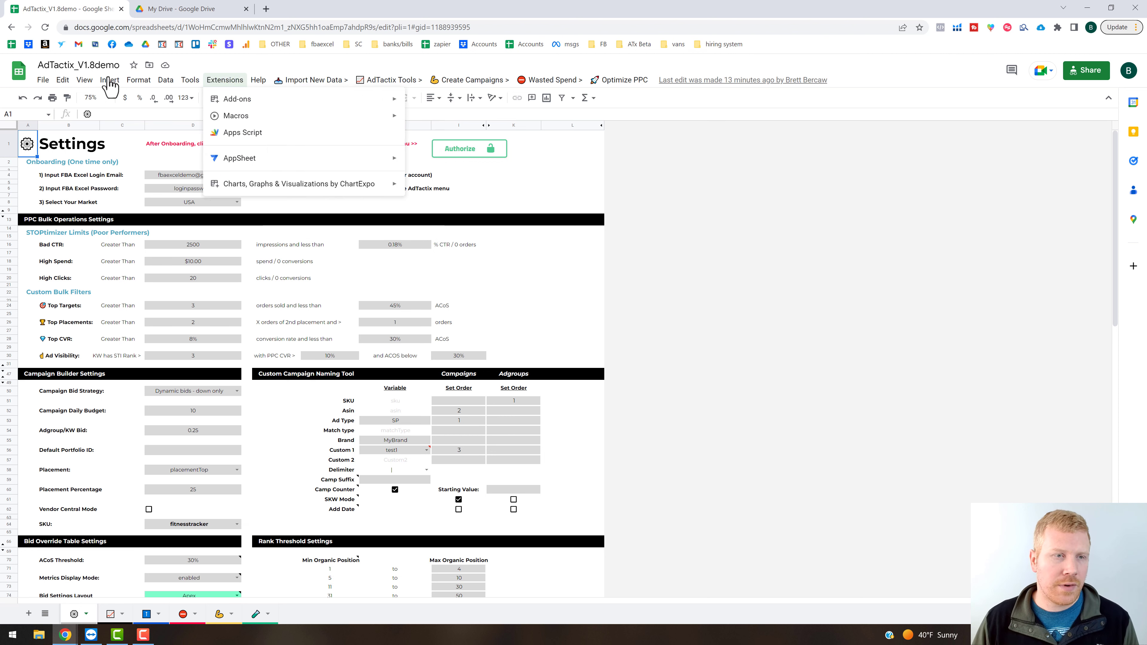
left_click(44, 82)
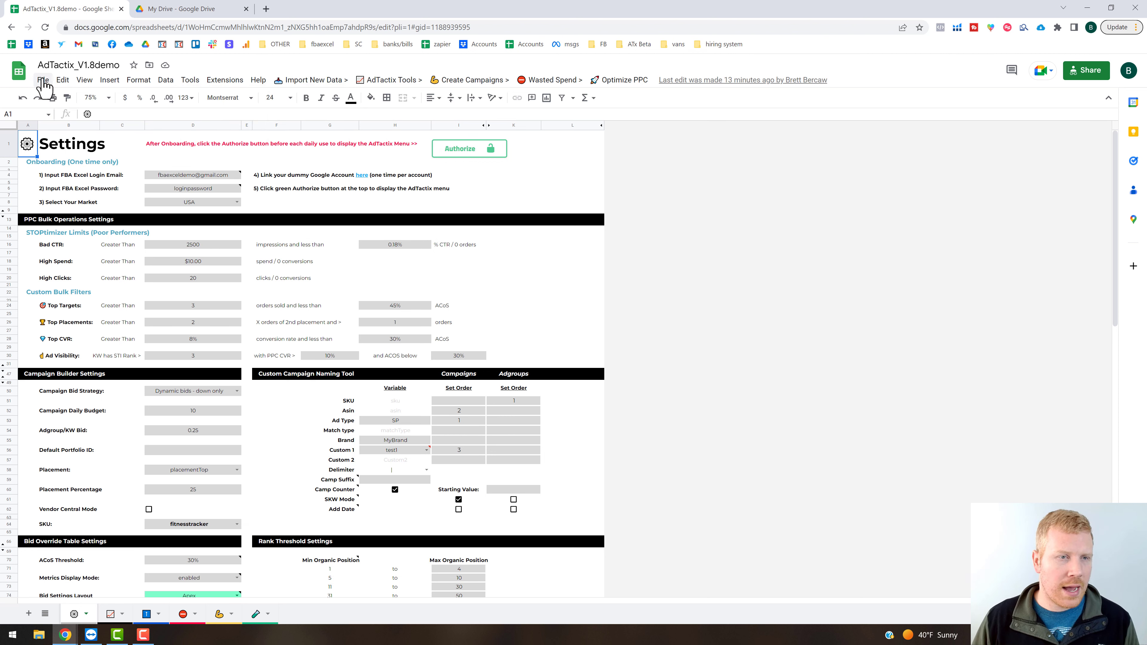
left_click(44, 83)
left_click(56, 133)
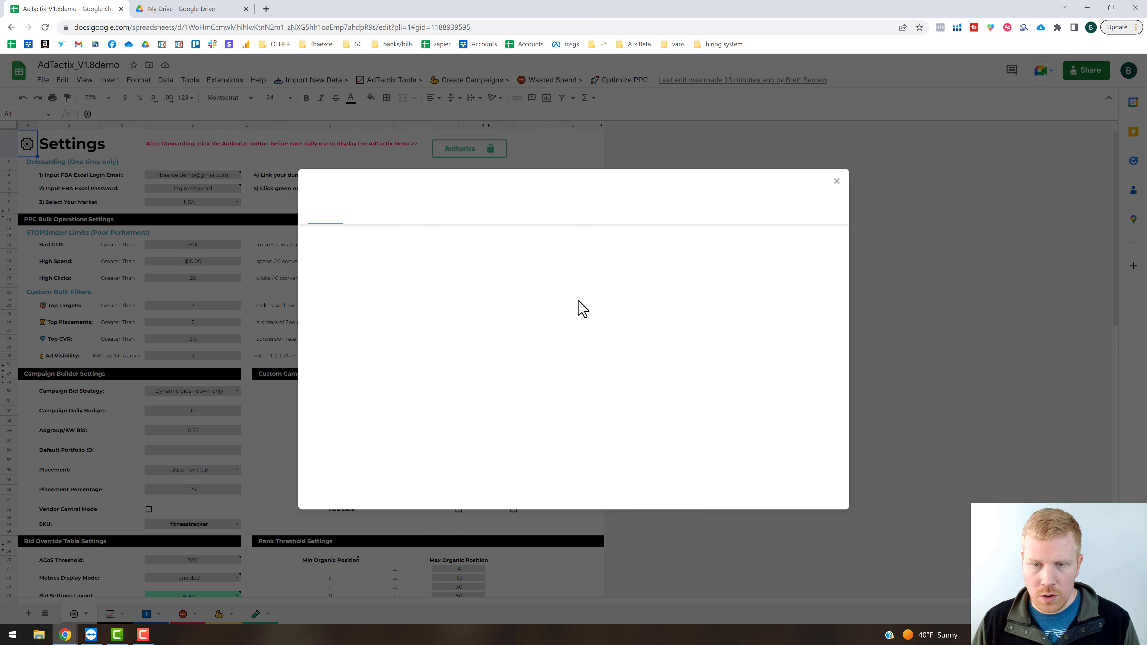
double_click(410, 293)
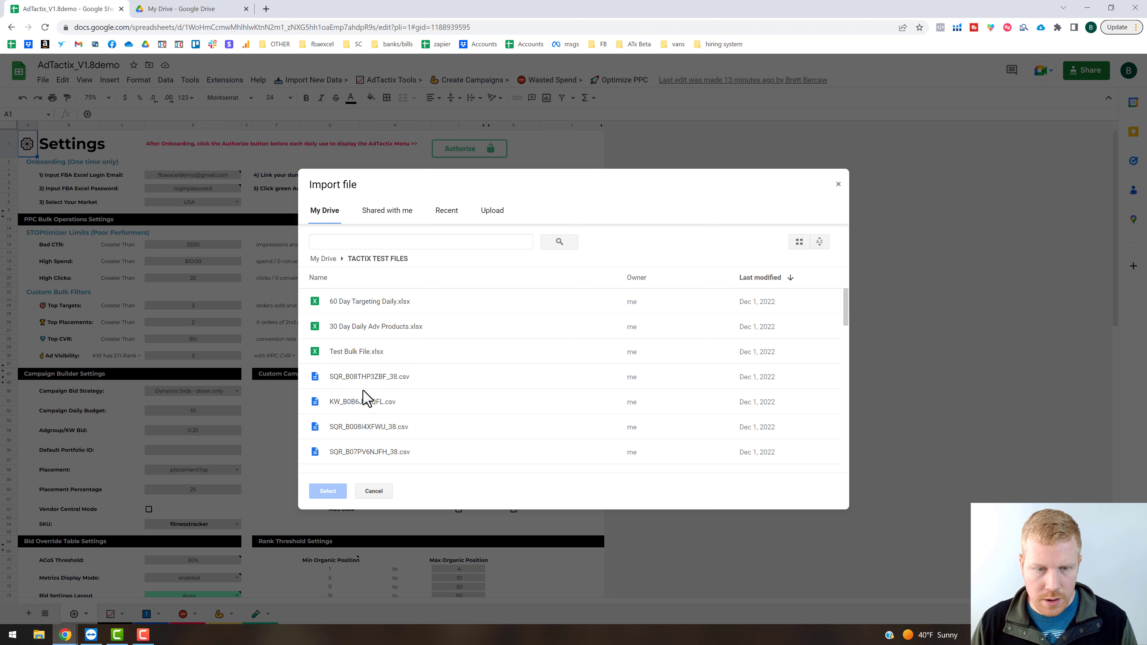
left_click(360, 355)
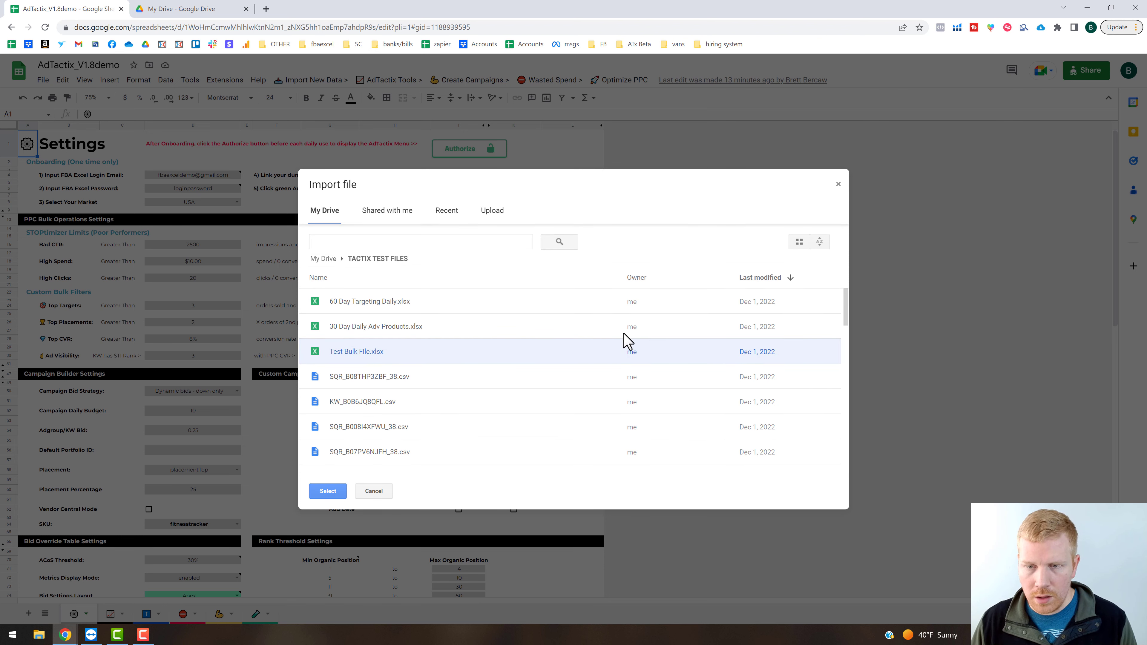
left_click(529, 362)
left_click(512, 374)
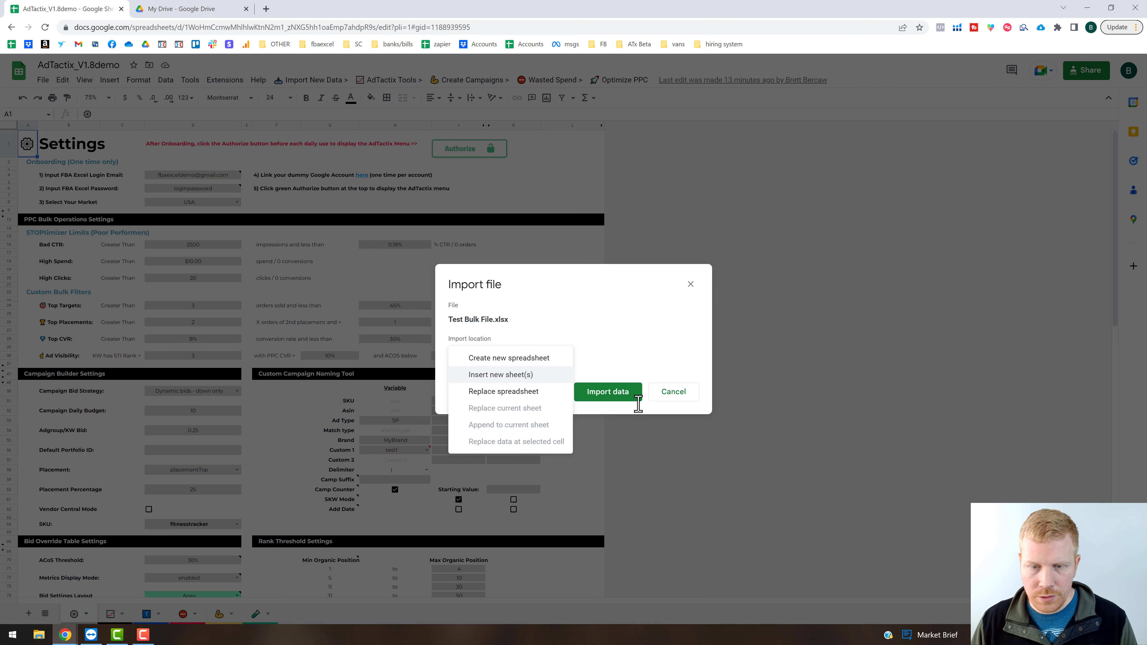
left_click(617, 430)
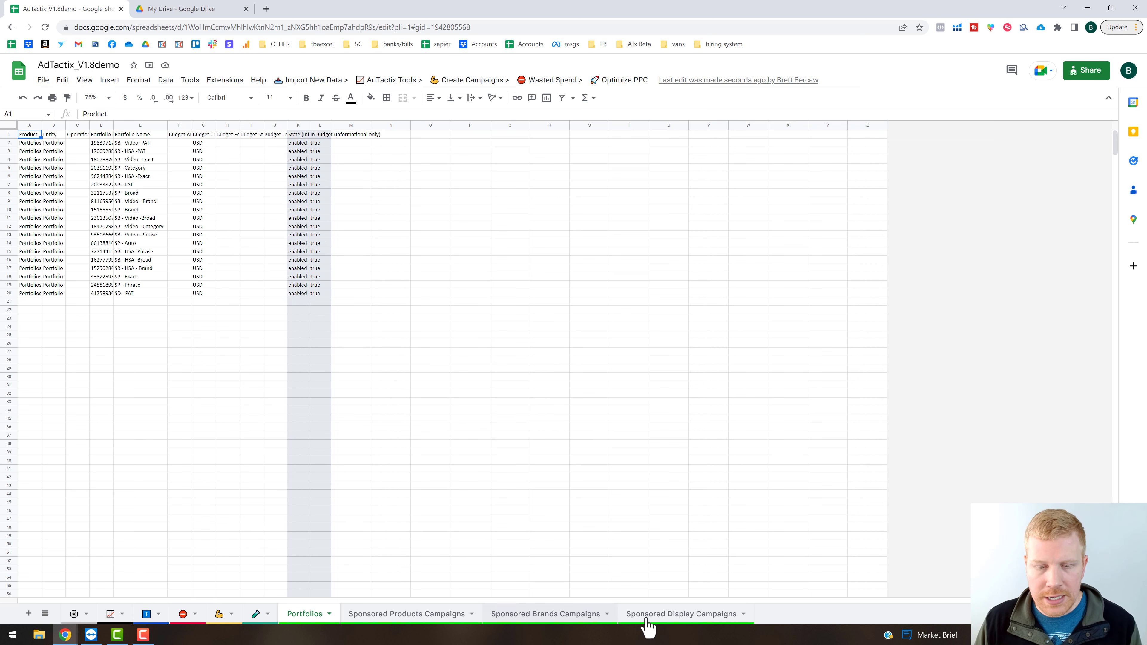
Run the Sync All Data operation on the imported bulk file and acknowledge its dialogs.
left_click(561, 269)
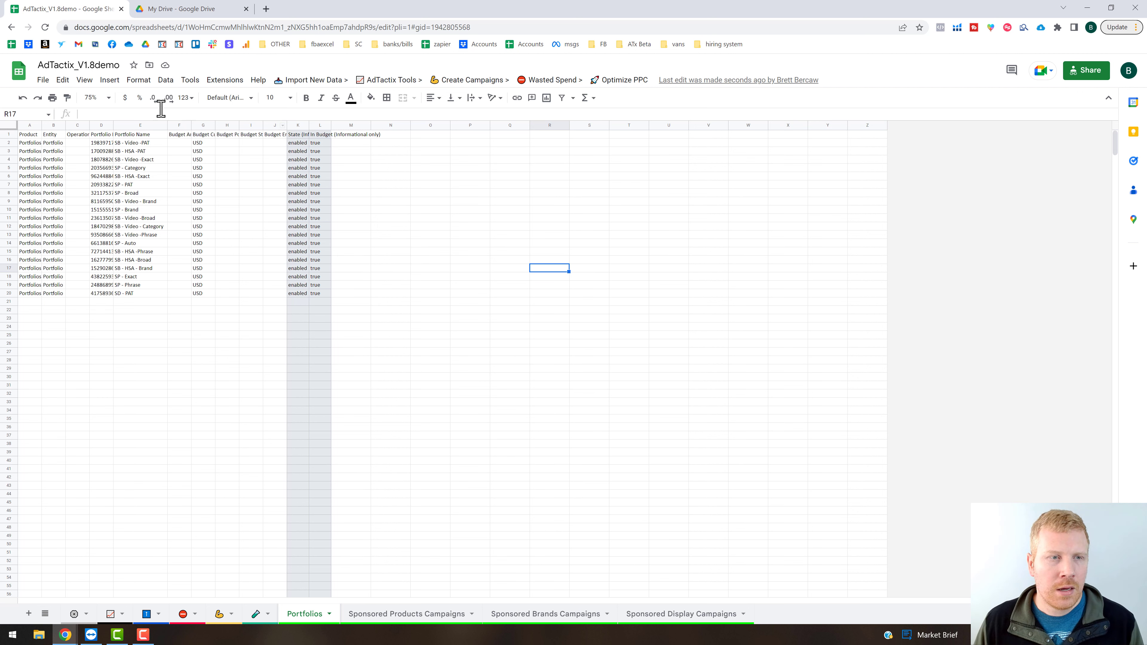
left_click(292, 82)
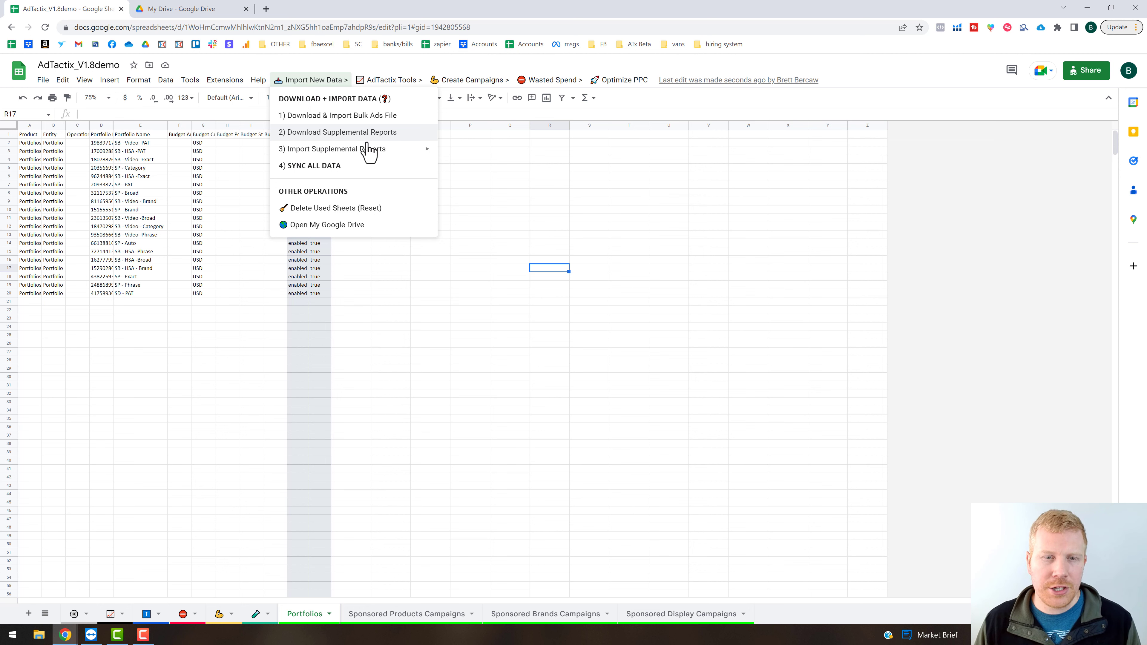
left_click(347, 170)
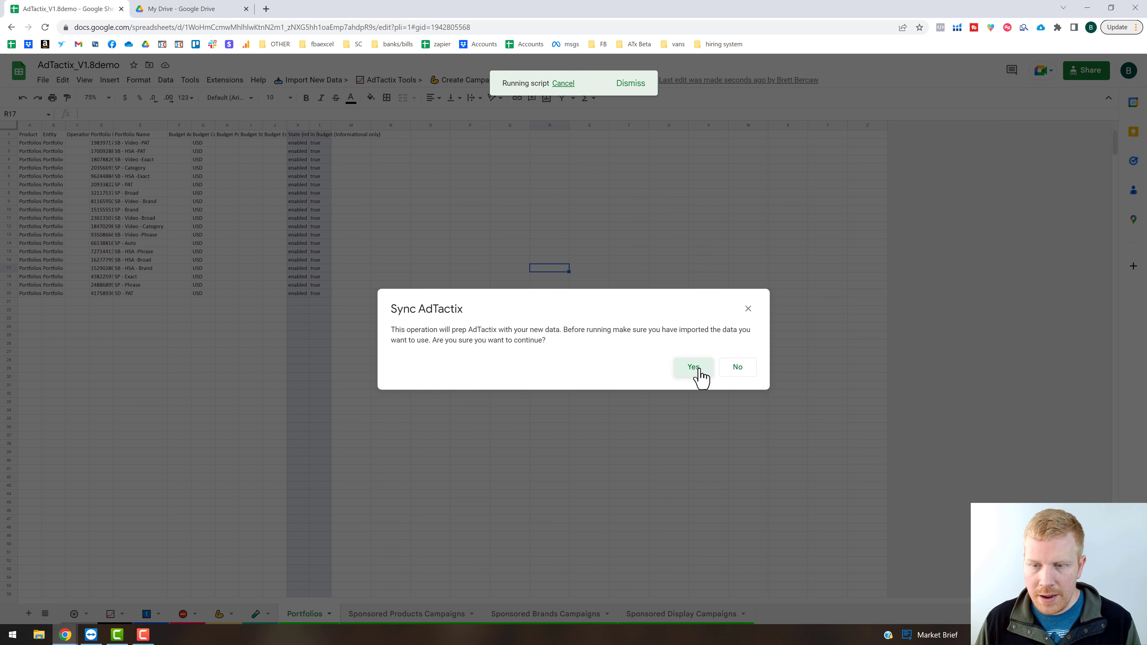
left_click(695, 371)
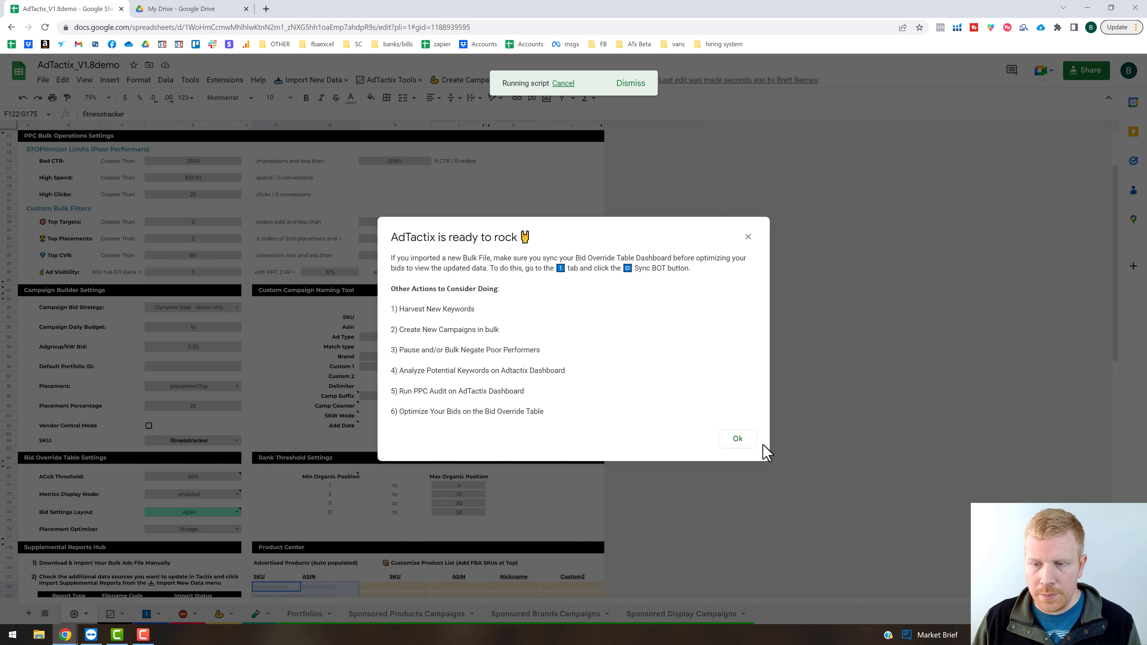
left_click(739, 440)
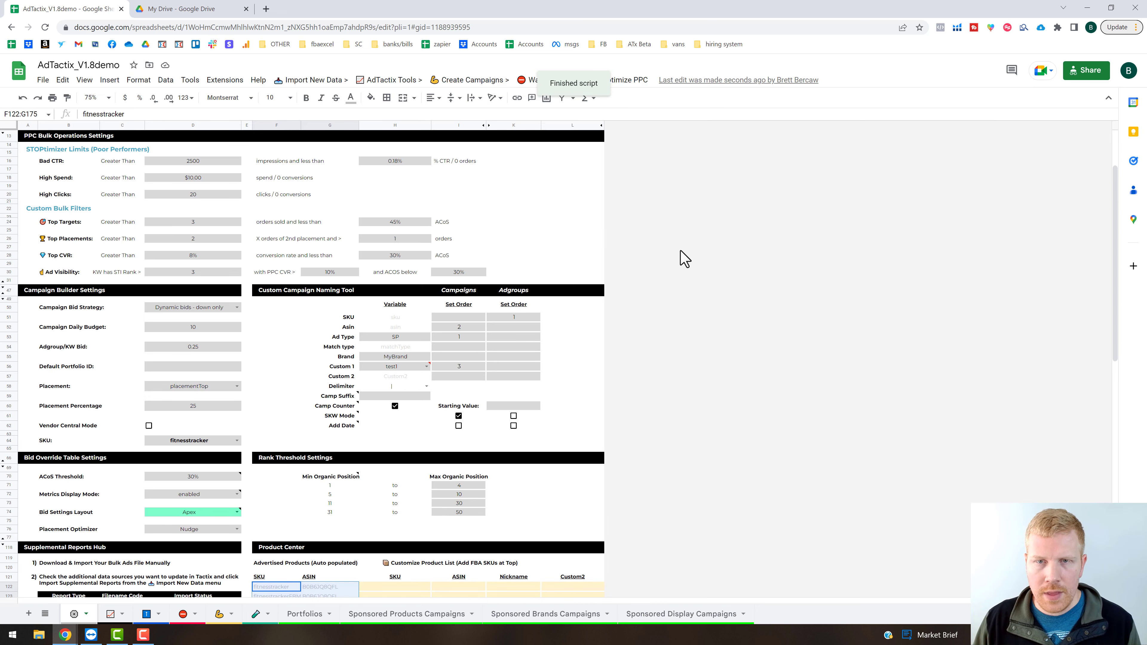
left_click(627, 82)
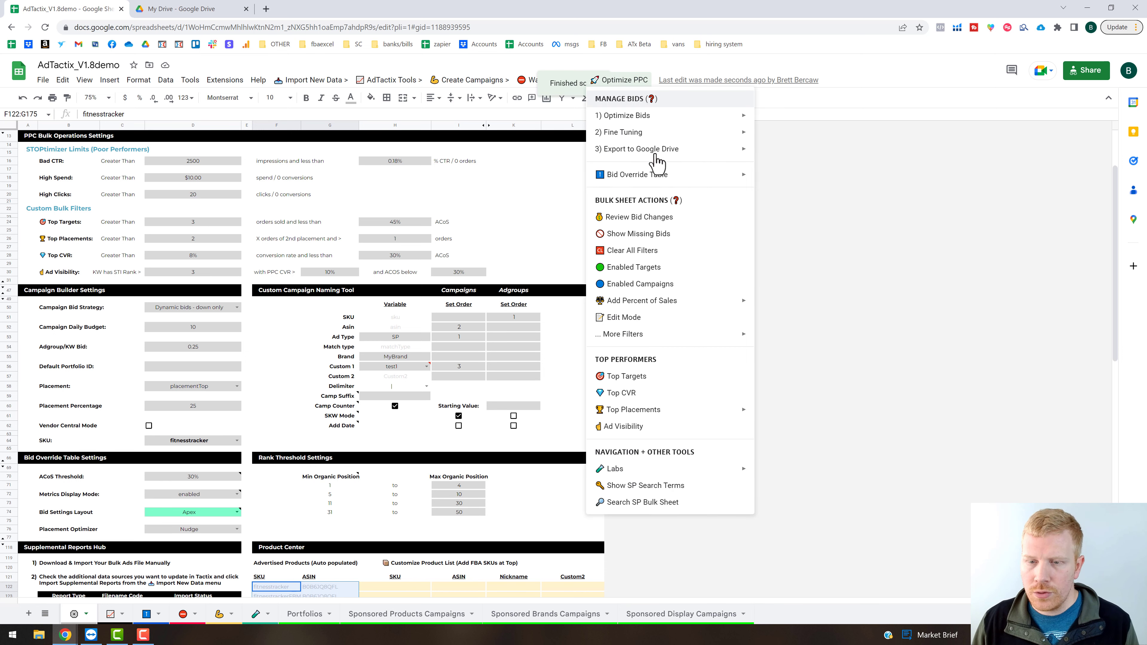
mouse_move(623, 470)
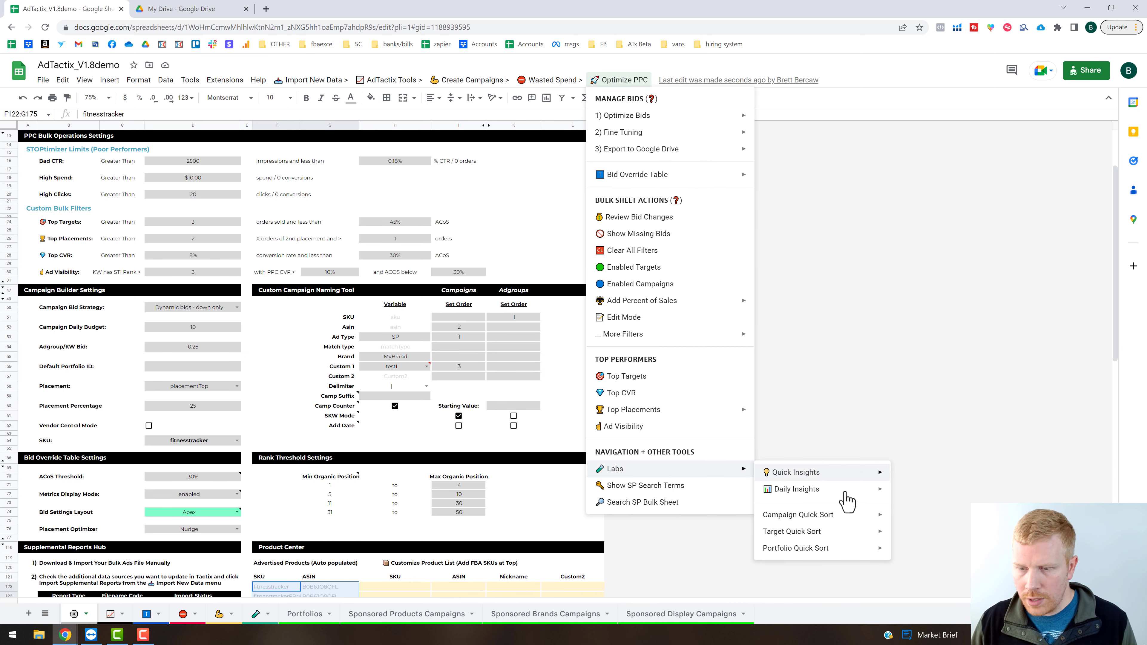
mouse_move(844, 493)
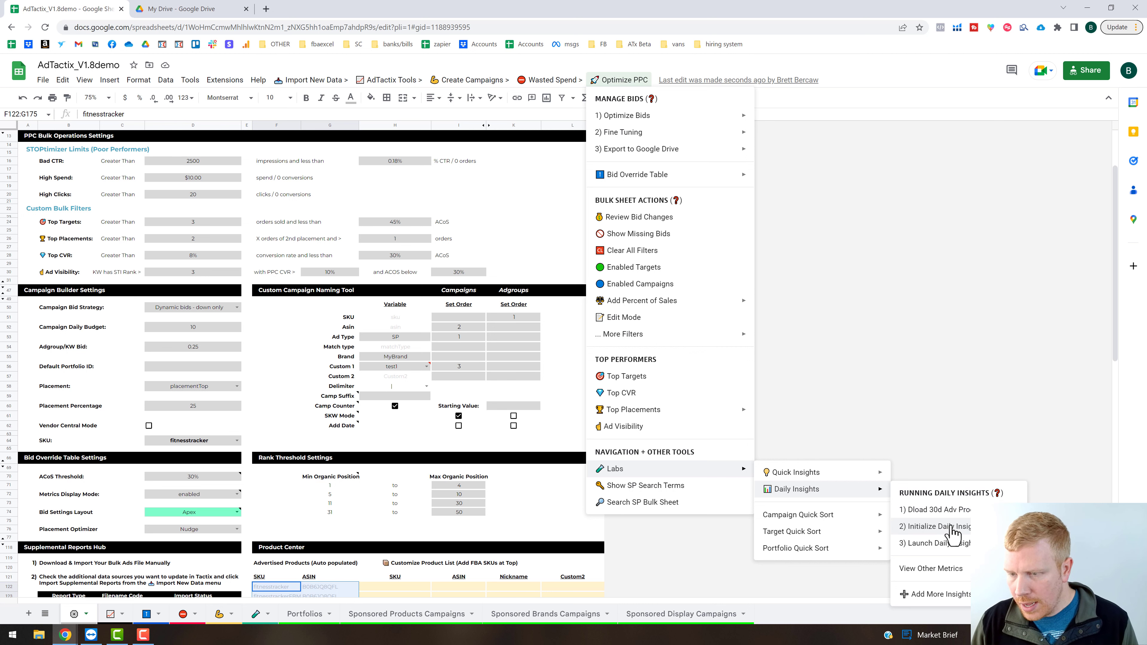
Import 30 Day Daily Adv Products.xlsx from the TACTIX TEST FILES folder in My Drive as new sheets.
left_click(45, 82)
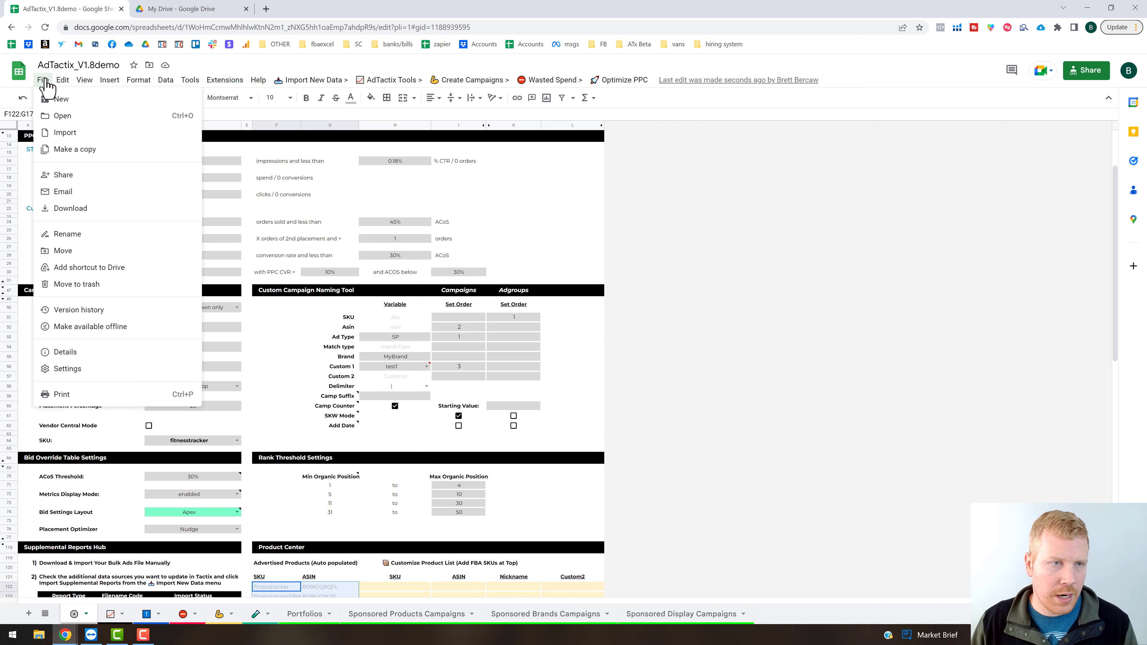
left_click(46, 81)
left_click(43, 80)
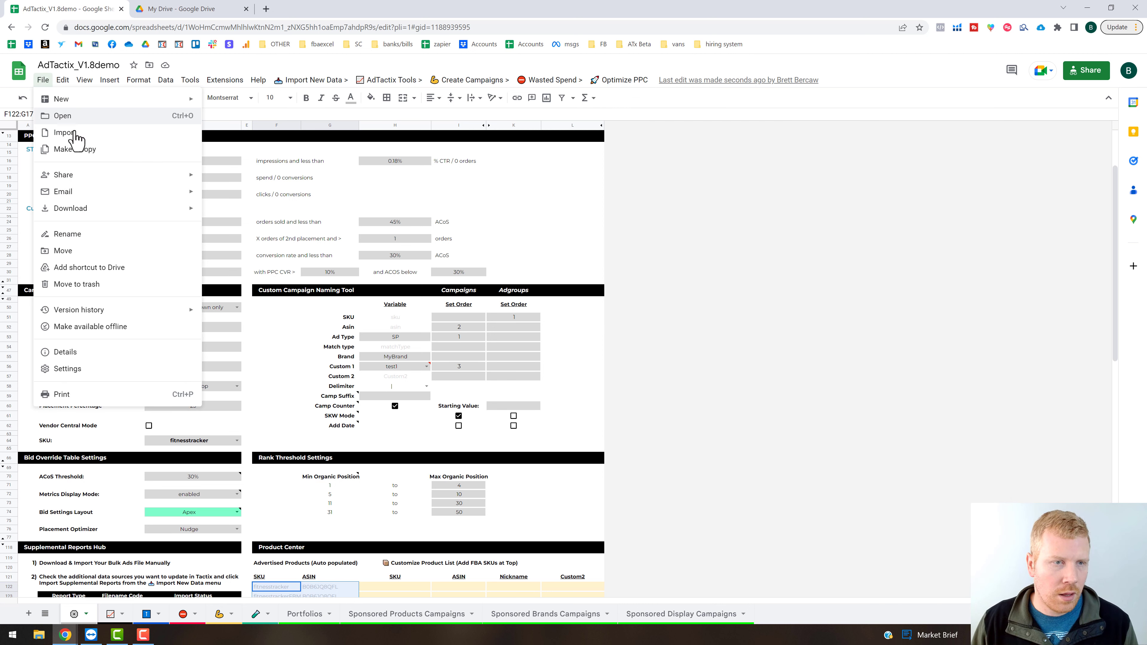
left_click(81, 135)
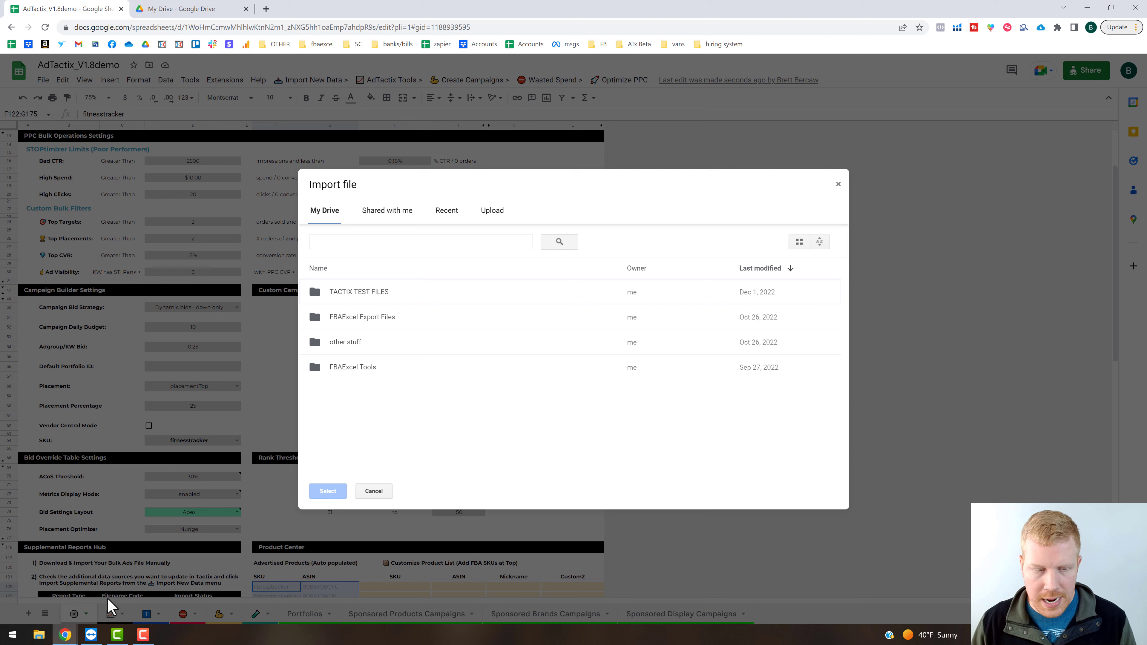
left_click(494, 212)
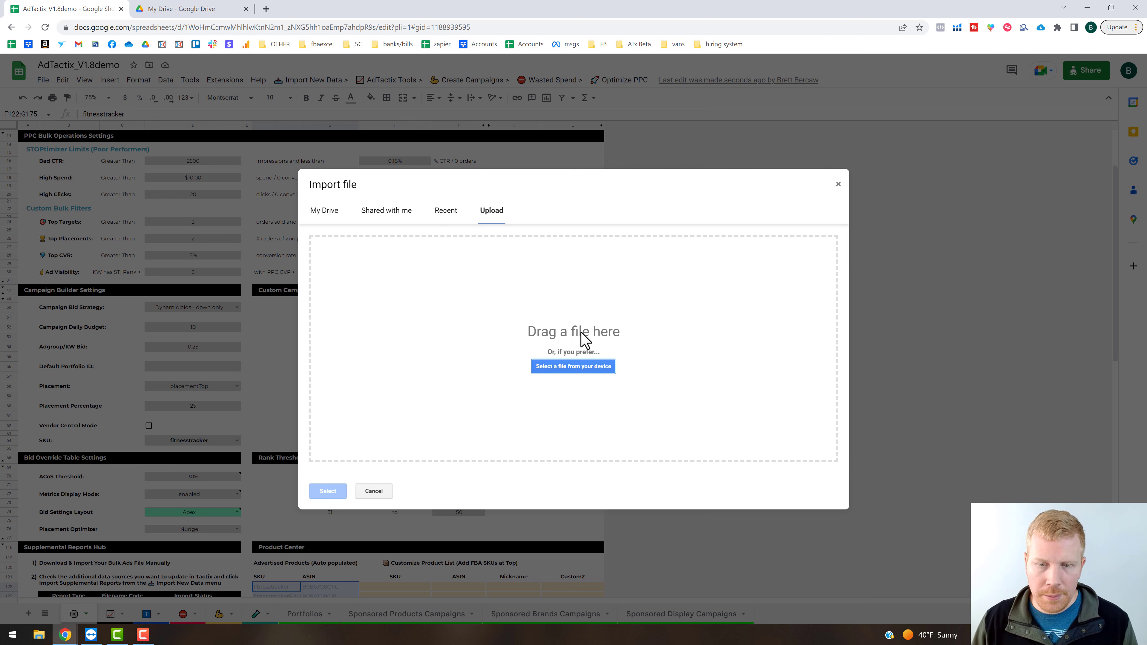
left_click(323, 214)
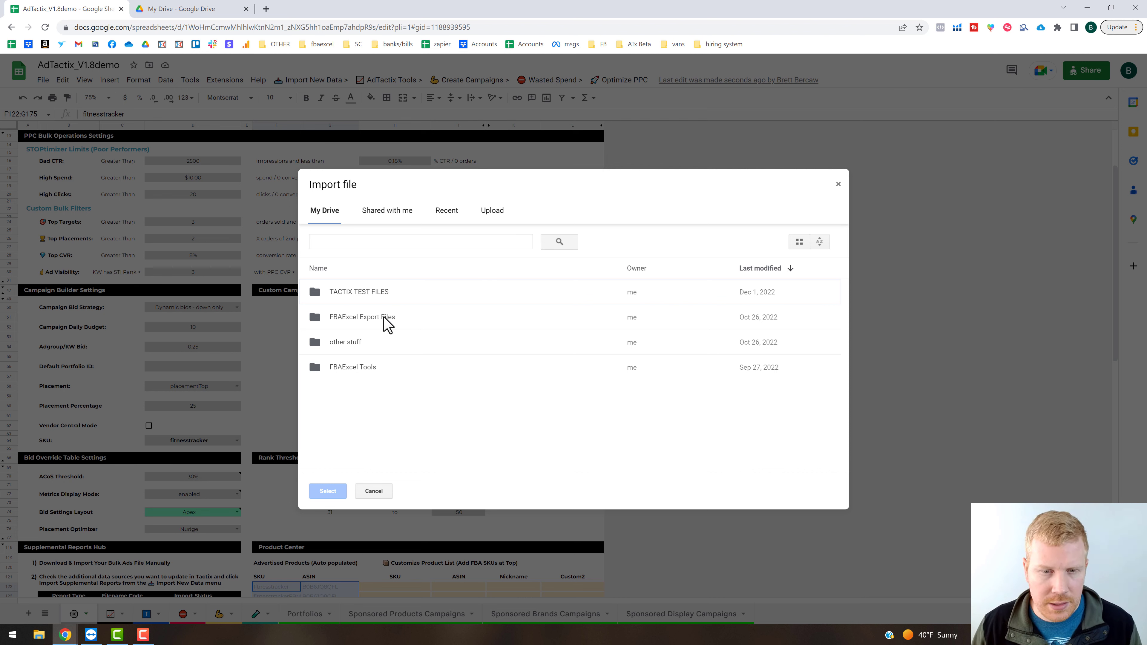
double_click(378, 293)
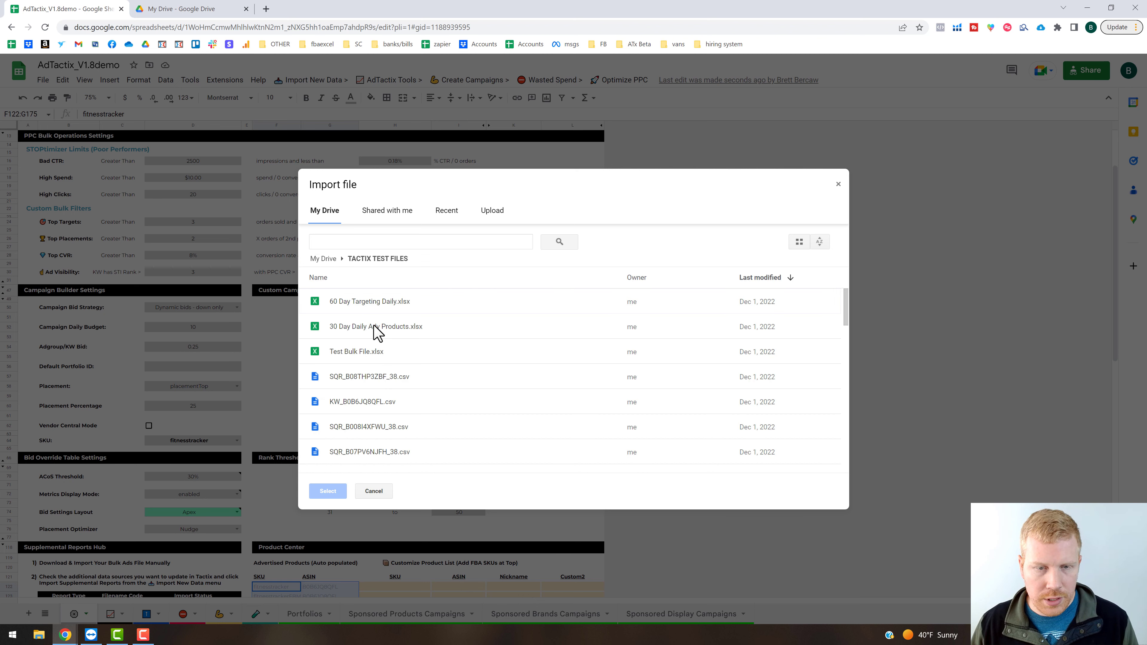
double_click(375, 329)
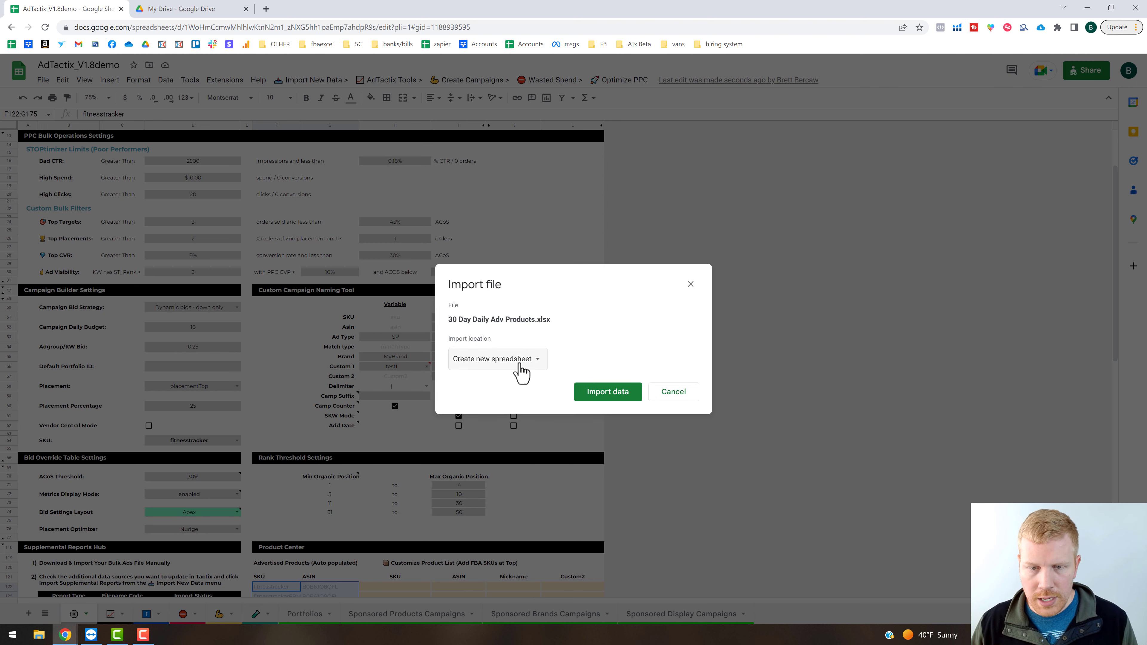
left_click(519, 364)
left_click(525, 379)
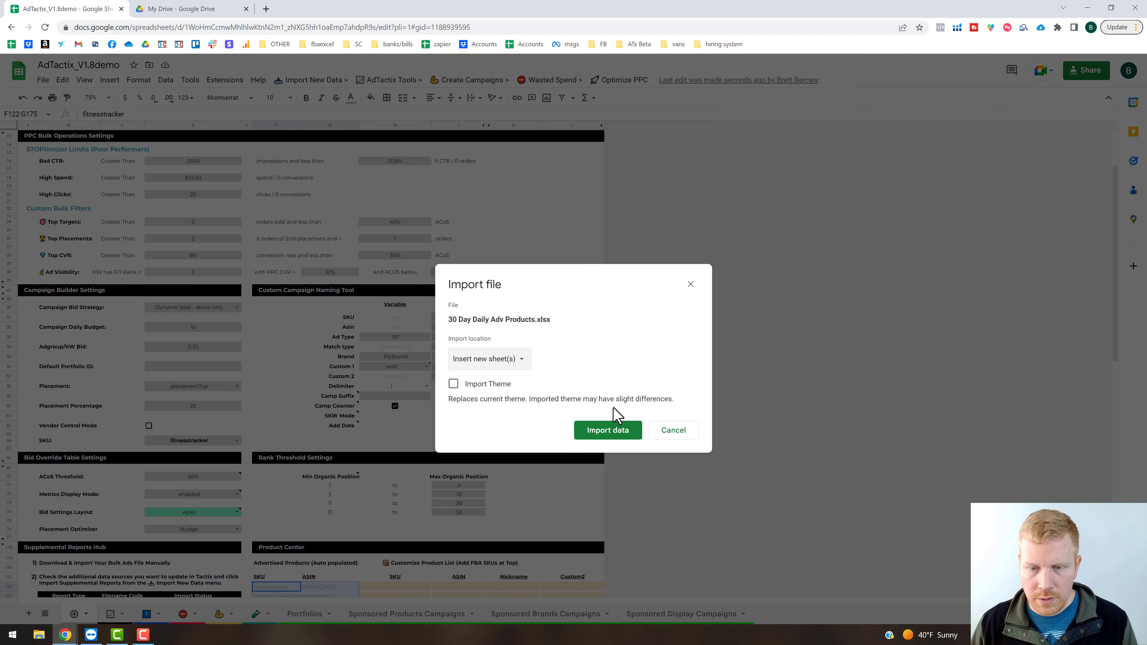
left_click(608, 431)
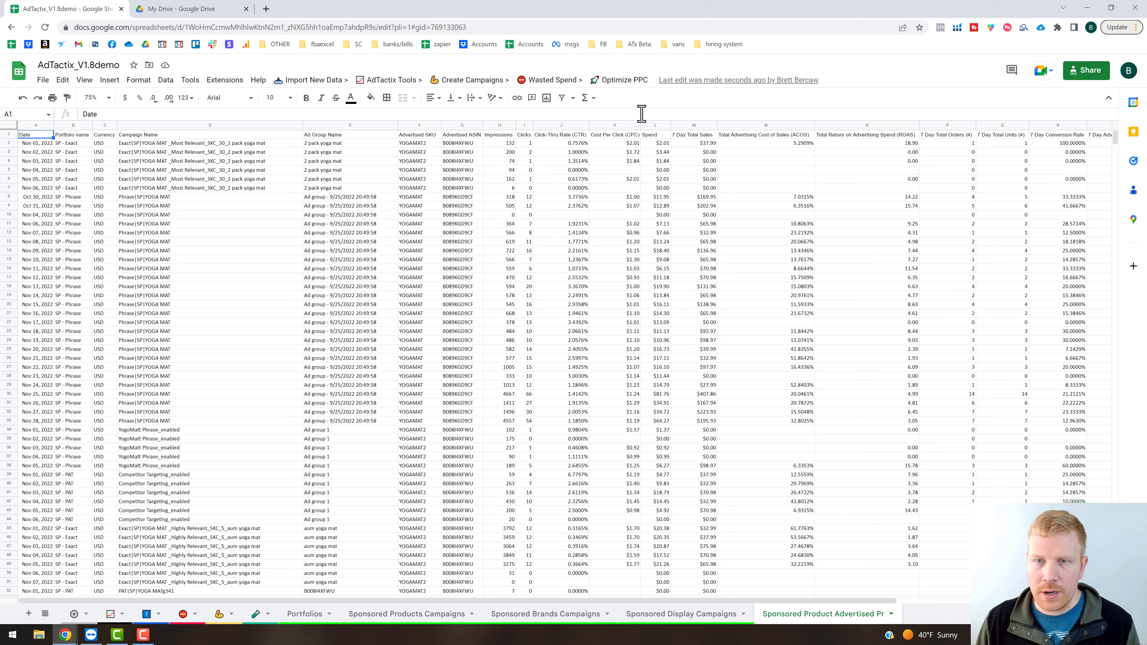
Initialize Daily Insights from the imported 30-day product advertising report and confirm that the report has been imported.
left_click(620, 86)
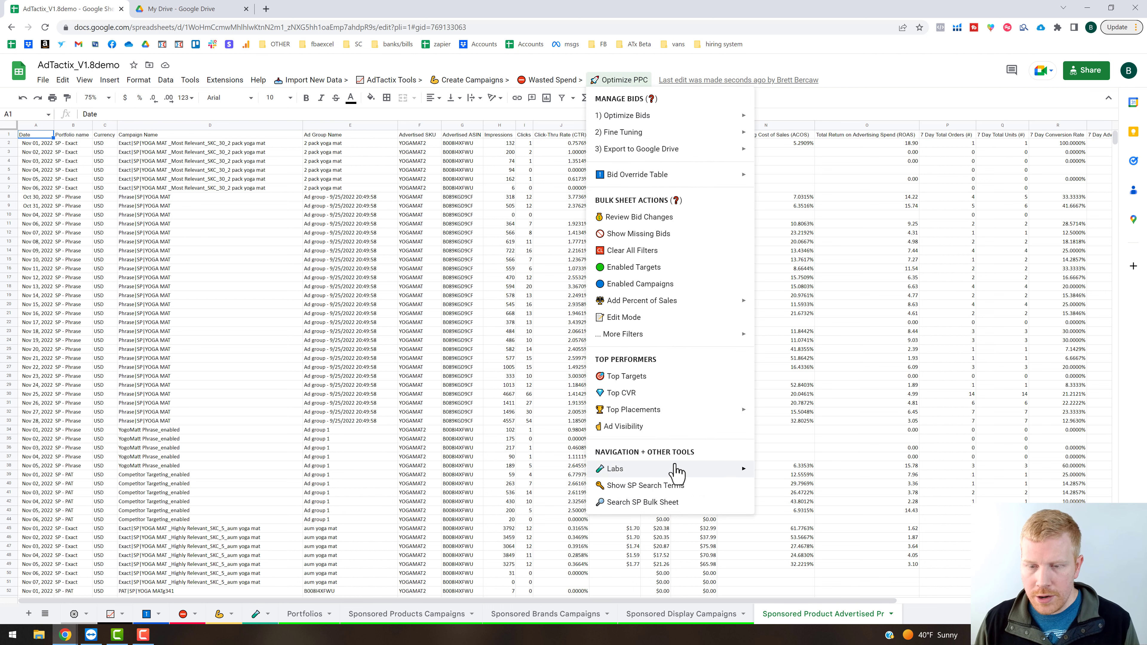
mouse_move(723, 469)
mouse_move(835, 490)
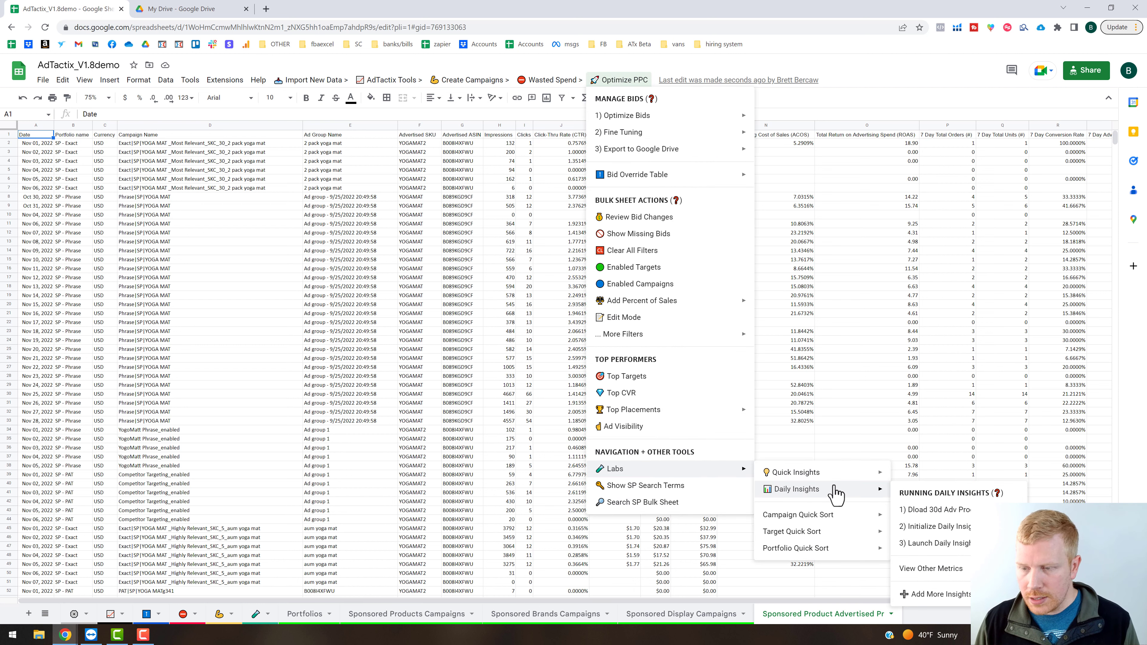
left_click(954, 527)
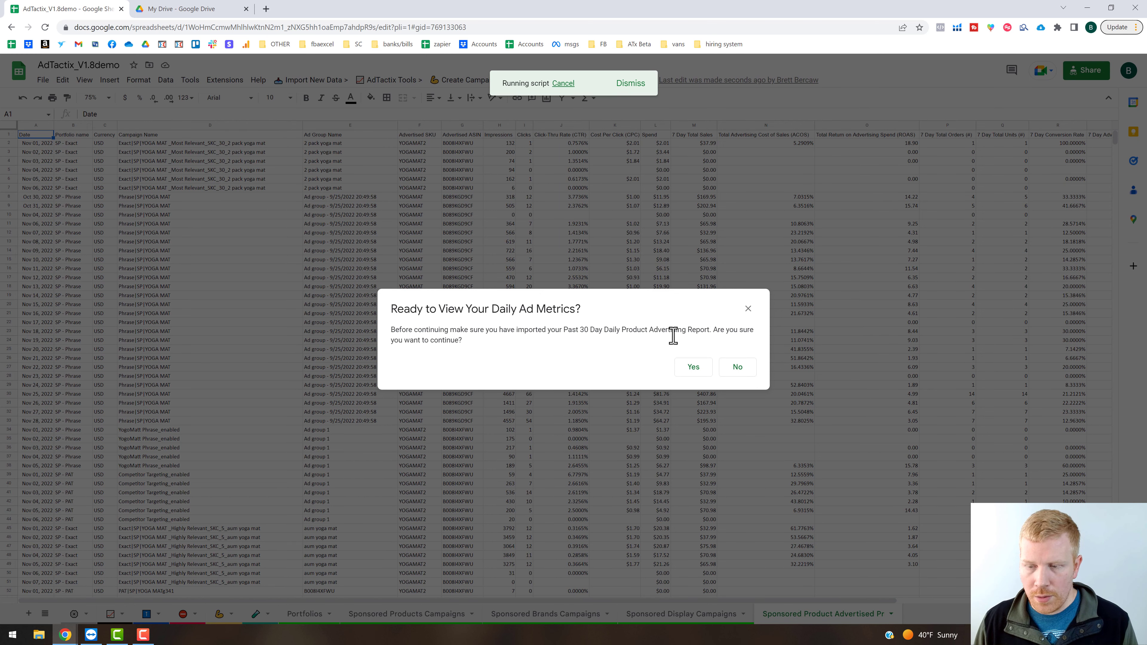
left_click(698, 366)
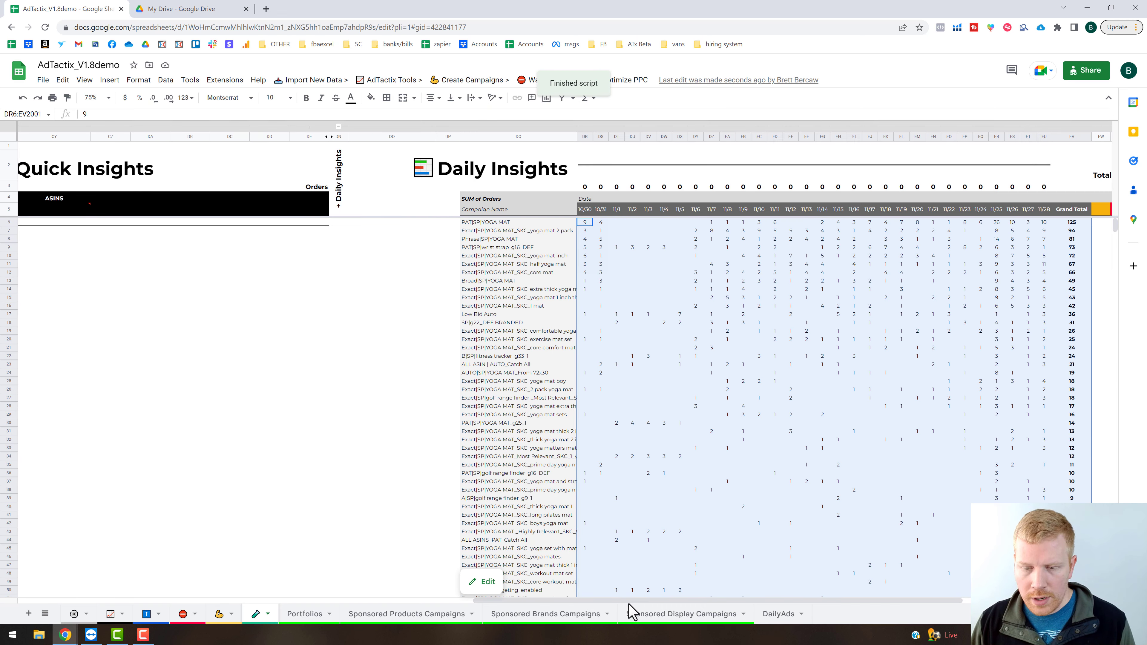
left_click_drag(639, 602, 645, 603)
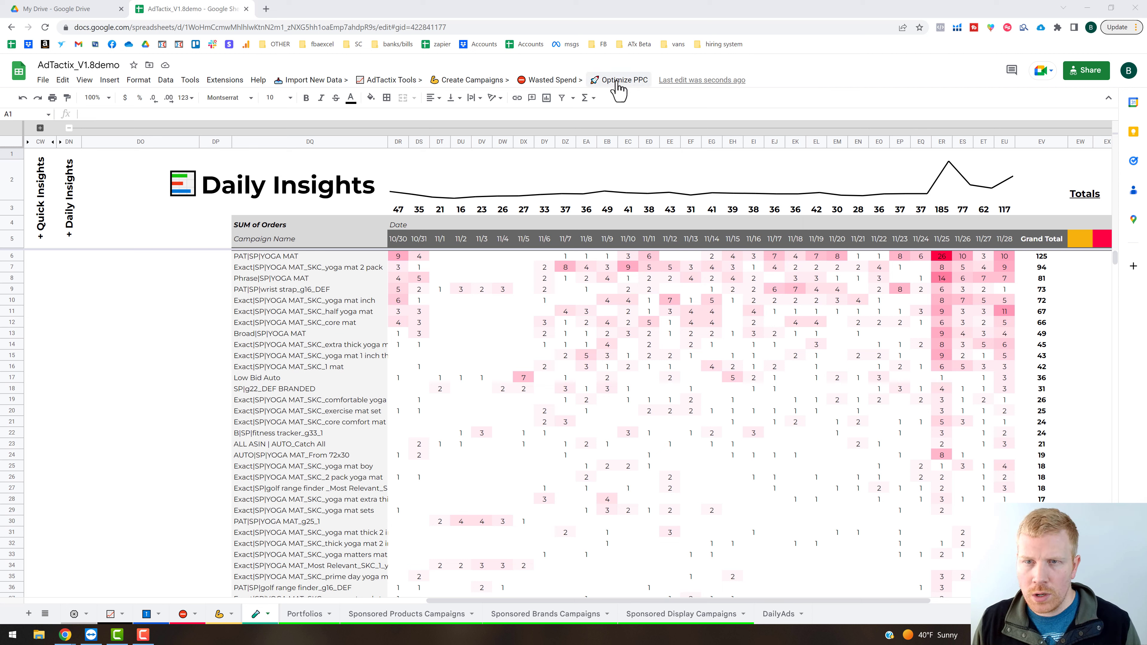
Add more insights to the Daily Insights report and confirm adding the additional metrics.
left_click(619, 86)
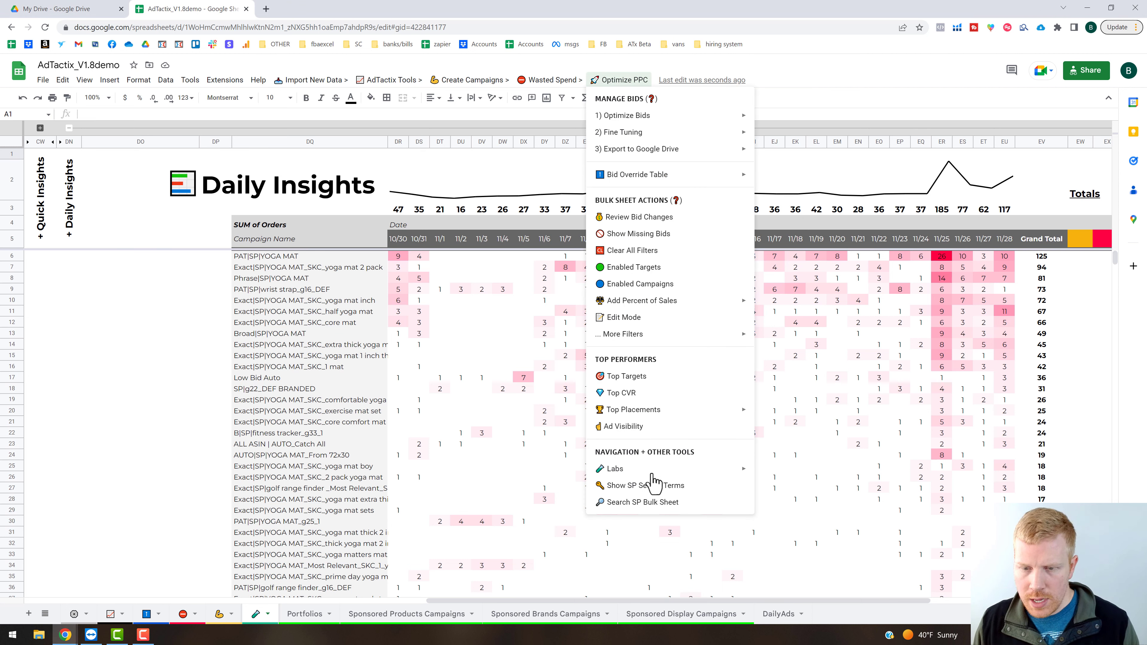
mouse_move(660, 470)
mouse_move(779, 489)
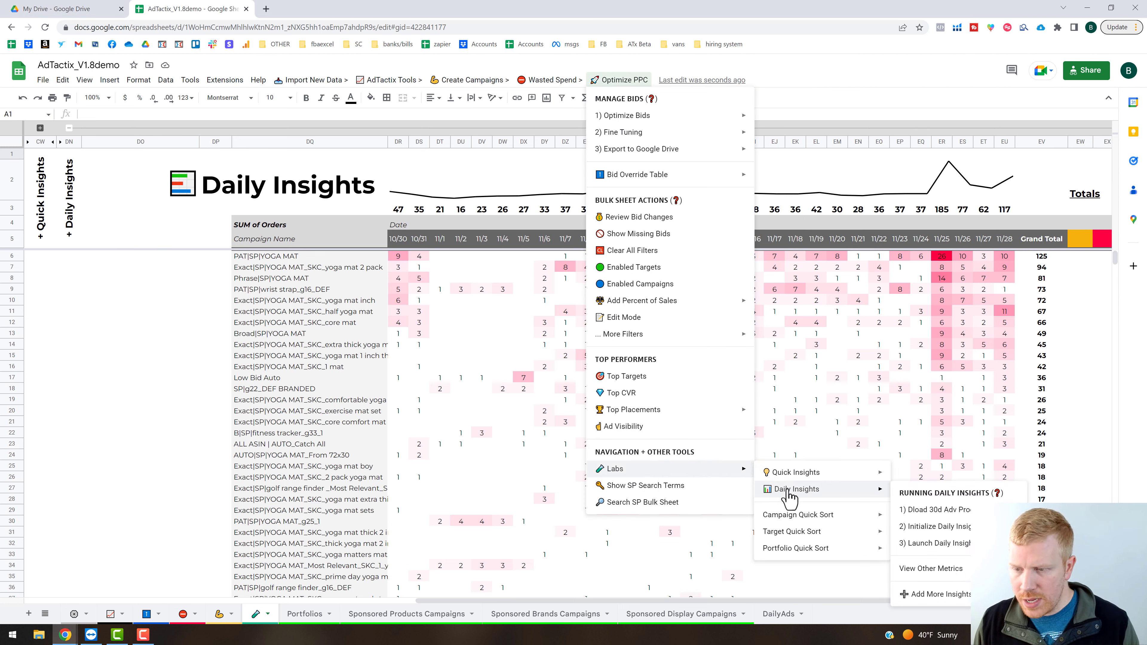
mouse_move(949, 581)
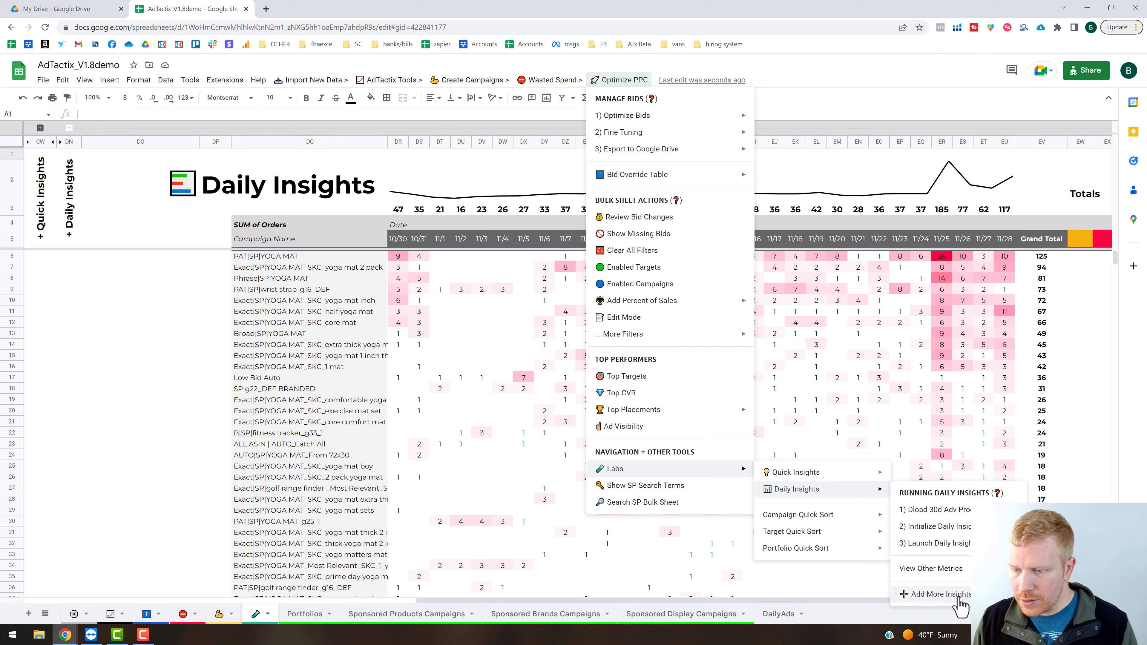
left_click(941, 594)
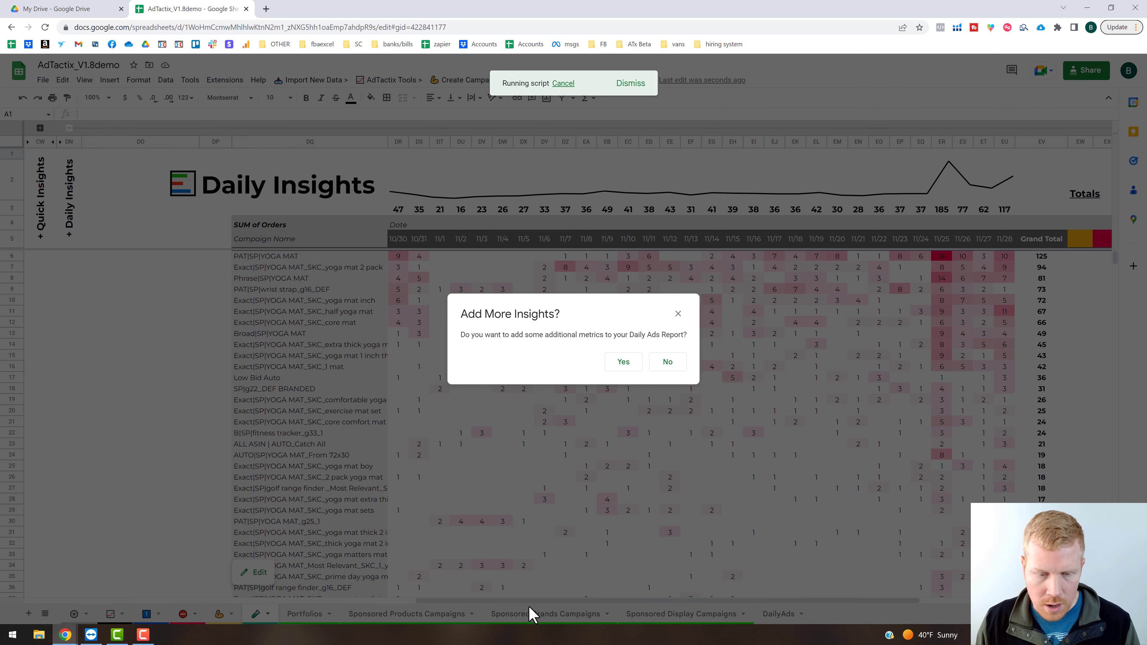
left_click(624, 362)
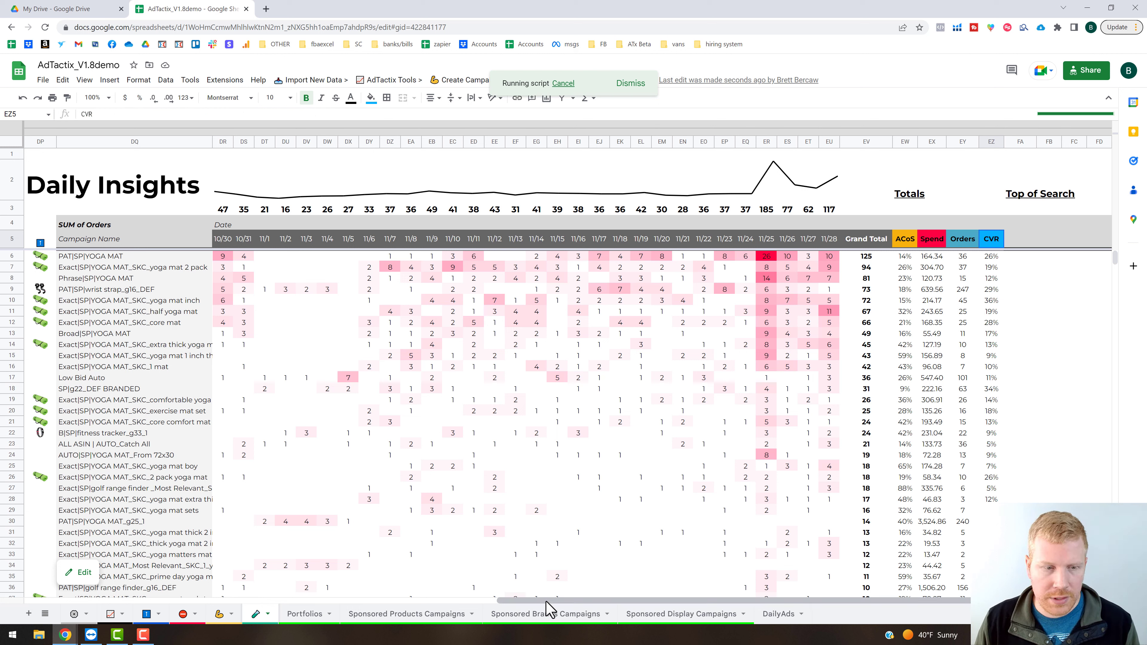
left_click_drag(550, 607, 486, 606)
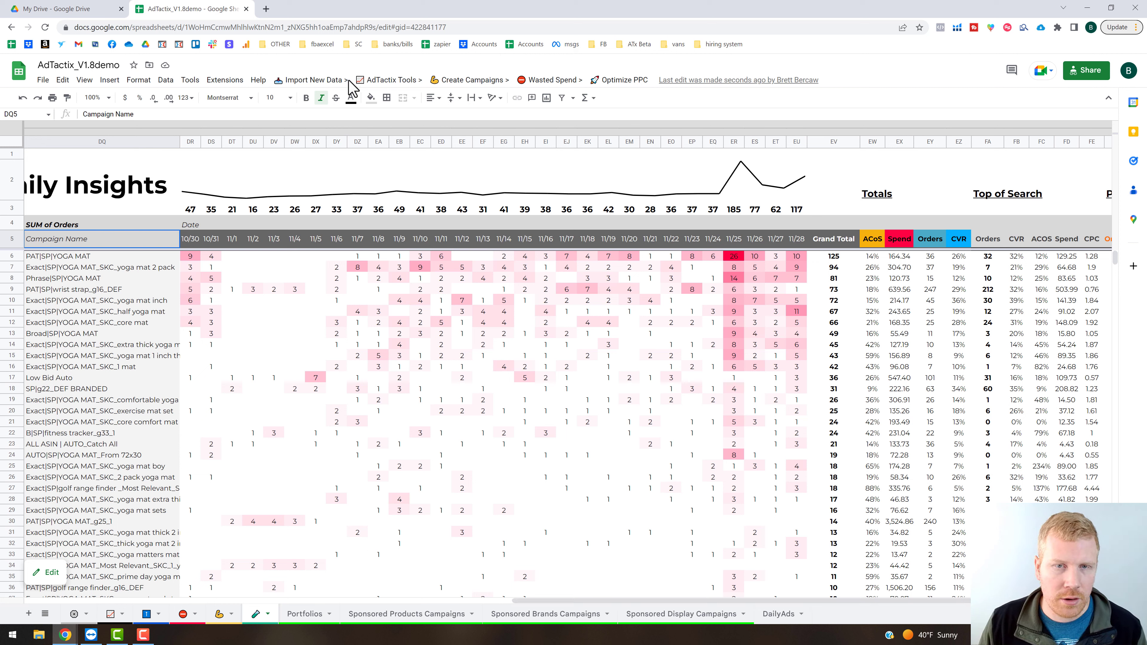
Show the underlying details of the PAT|SP|YOGA MAT campaign's orders on 11/25 in the Daily Insights table.
left_click(104, 97)
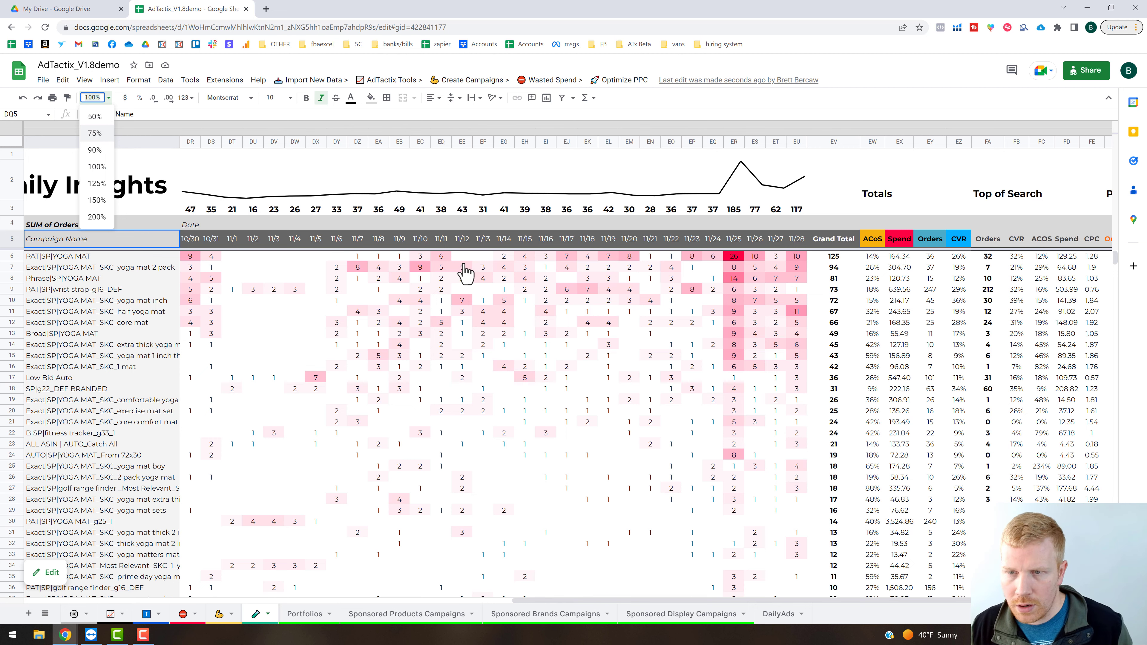
key("Return")
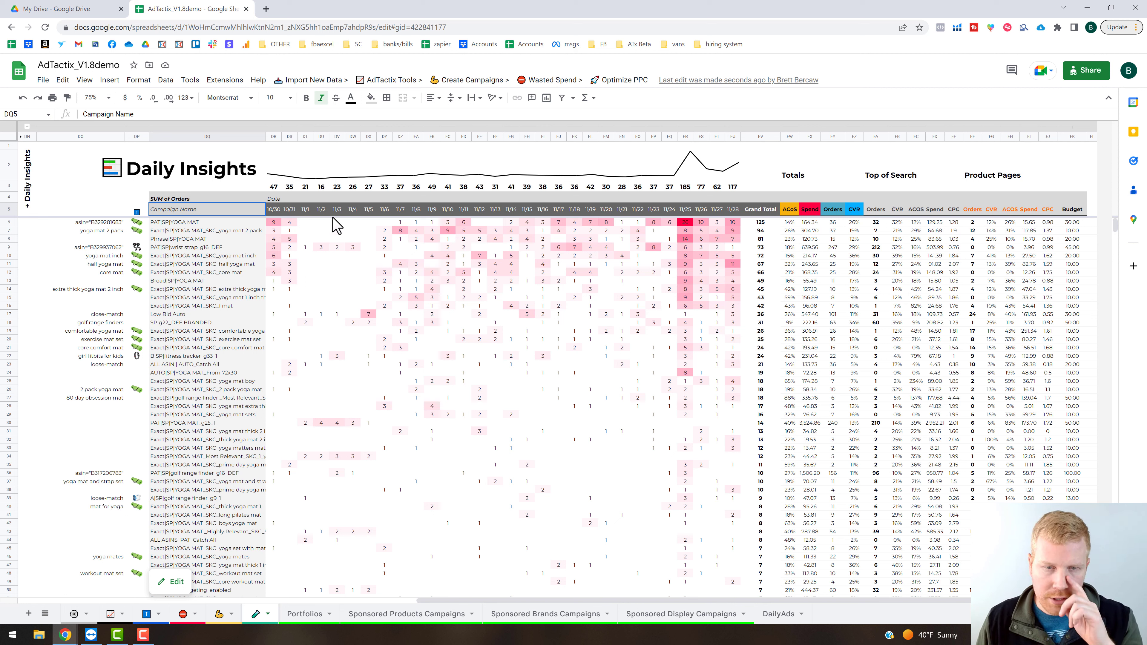
right_click(686, 222)
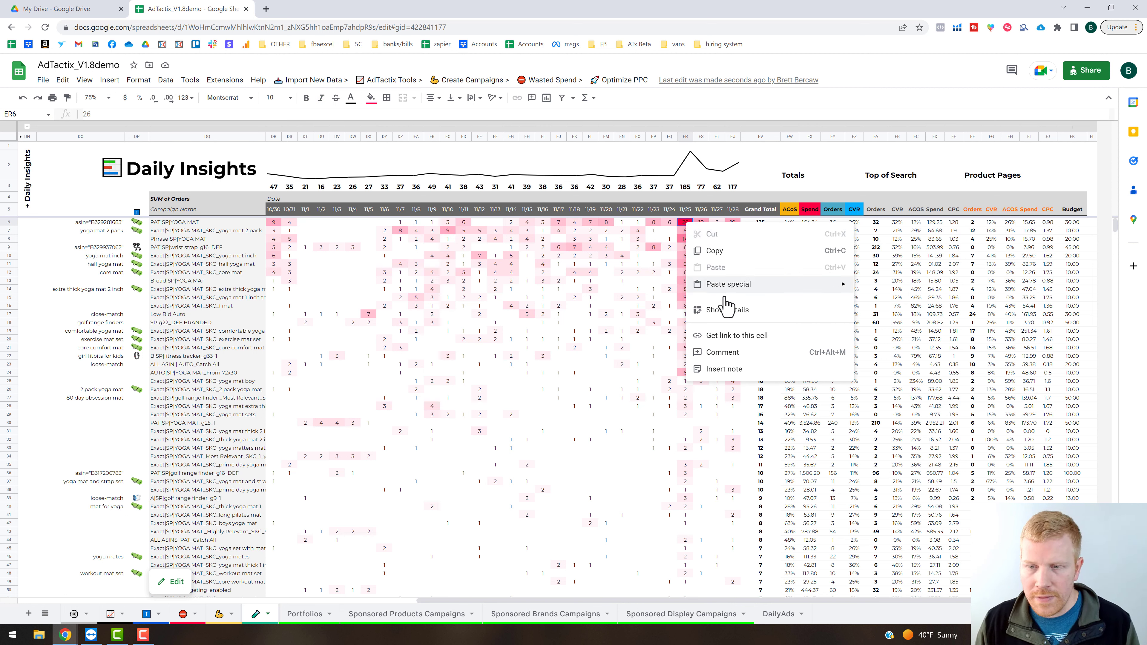
left_click(740, 312)
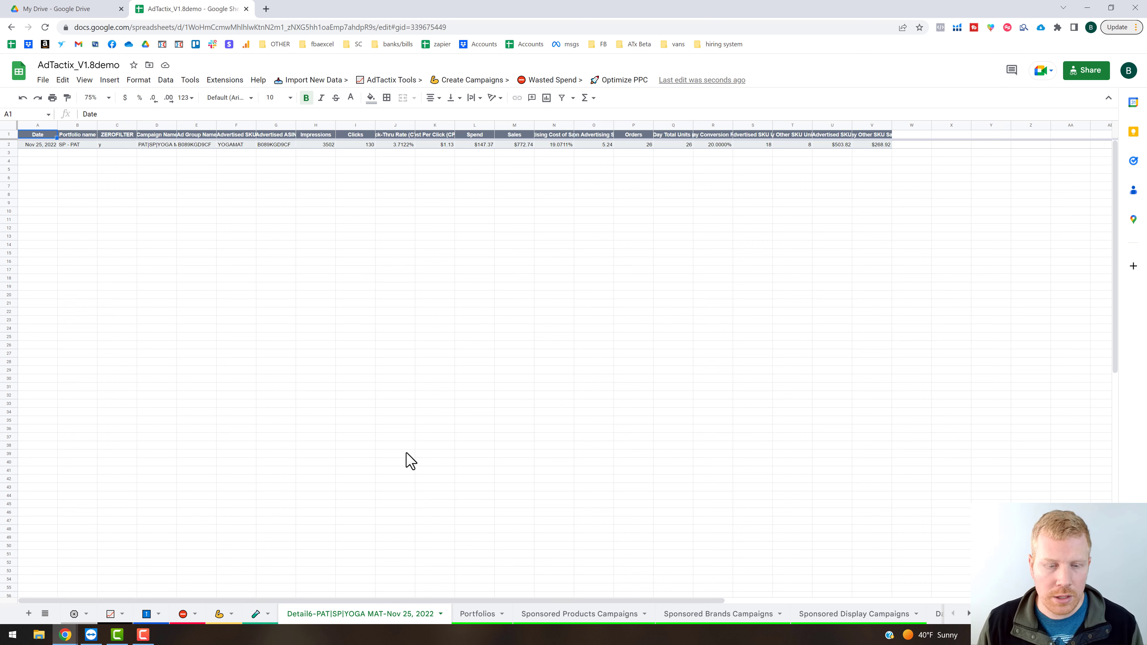
Delete the details sheet for PAT|SP|YOGA MAT on Nov 25, 2022 and confirm the deletion.
left_click(440, 615)
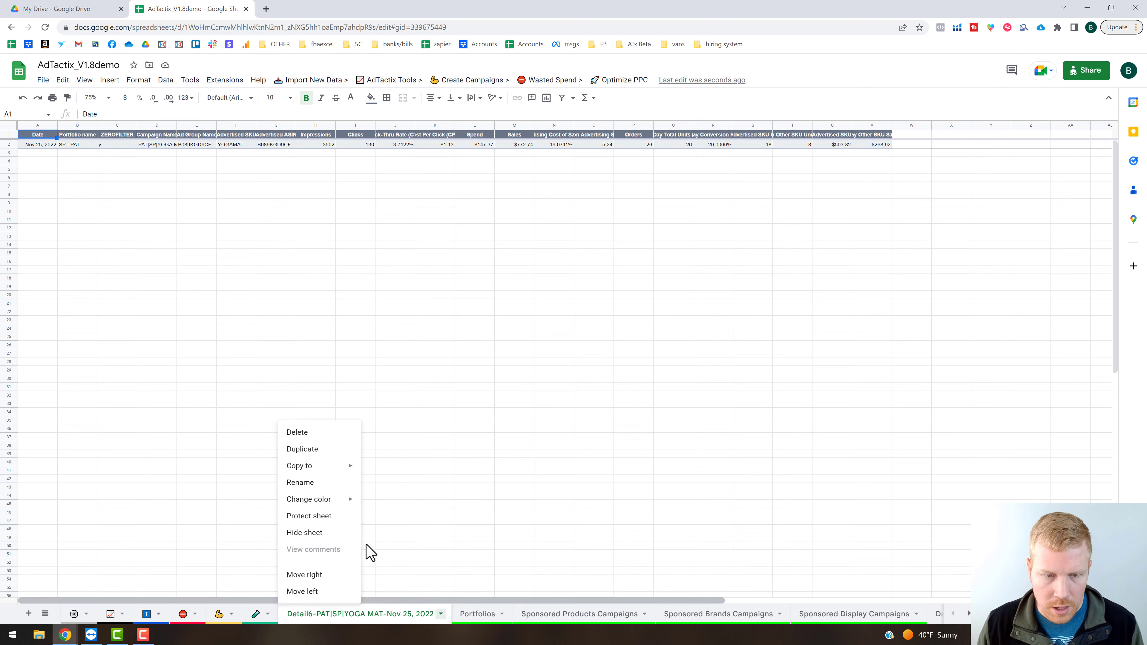
left_click(302, 433)
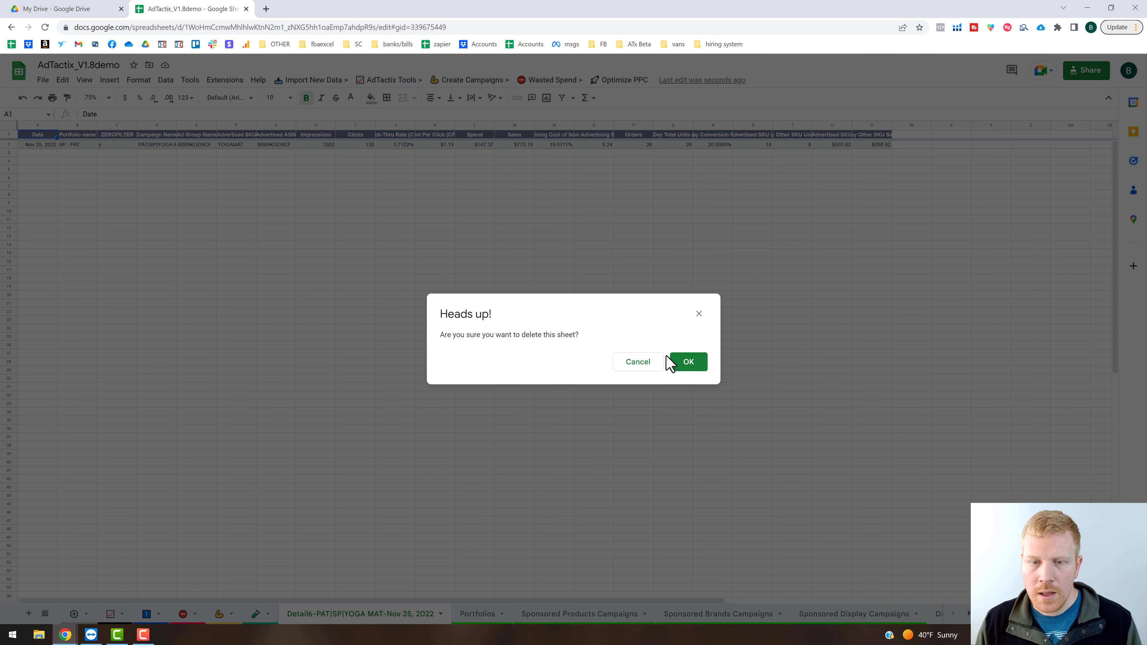
left_click(697, 365)
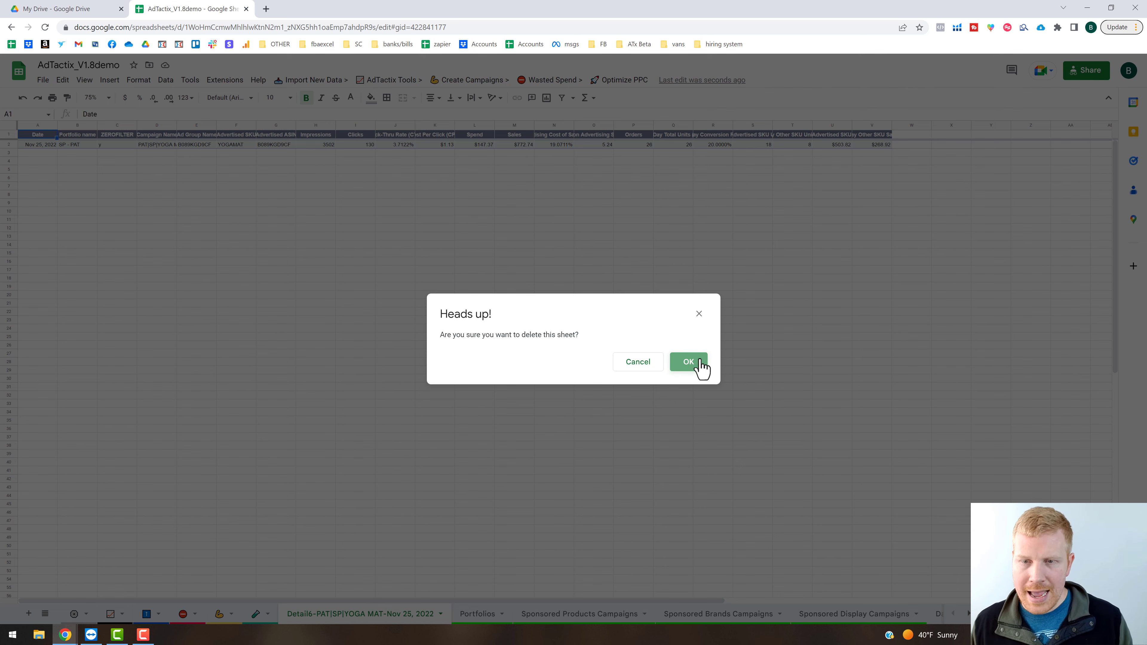
left_click(701, 364)
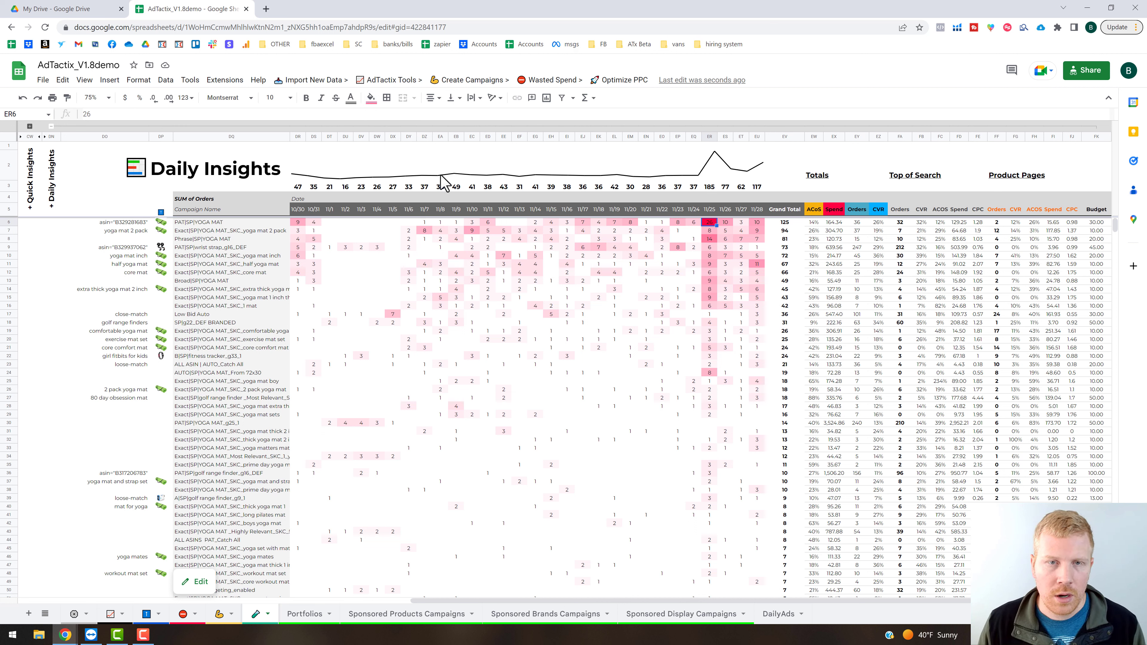
Open the list of Import New Data operations.
left_click(328, 81)
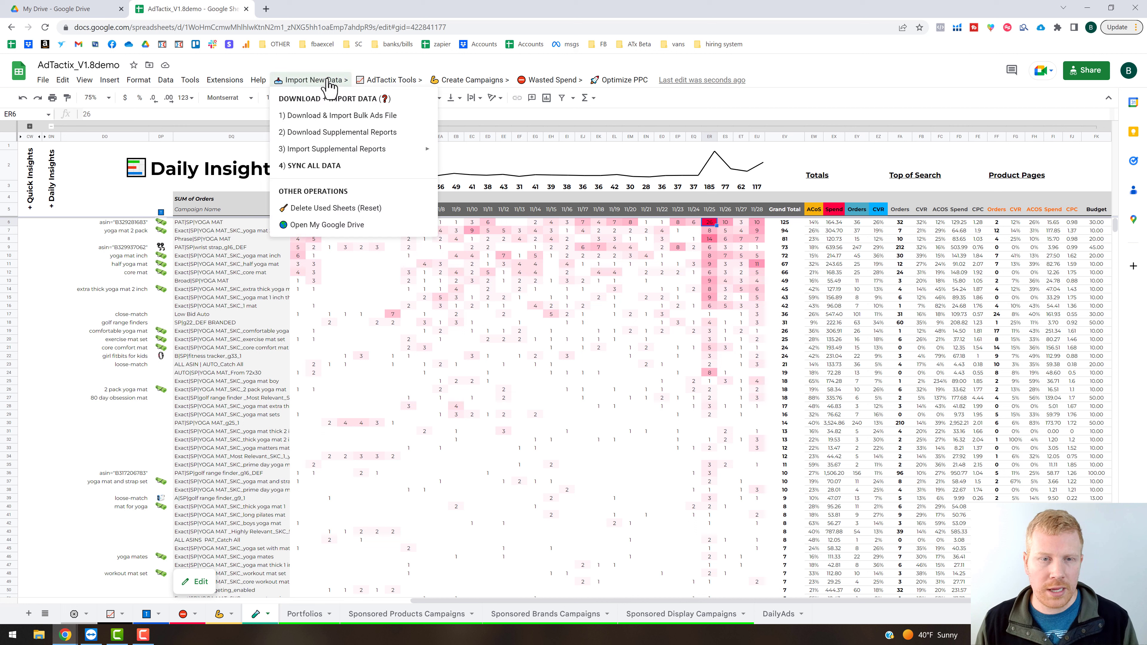